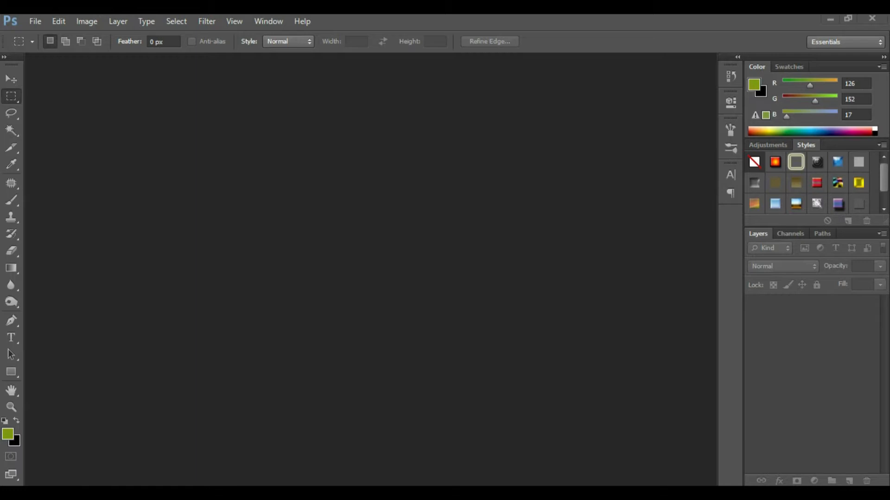
Open girl.jpg from the JHAL__SOFTWARES (G:) drive in Photoshop
key(alt+Tab)
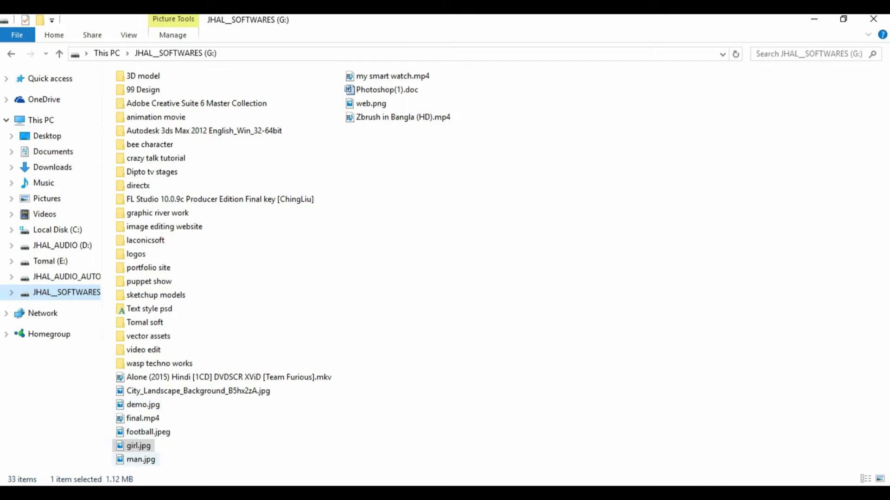
drag(139, 445, 472, 454)
drag(477, 491, 403, 377)
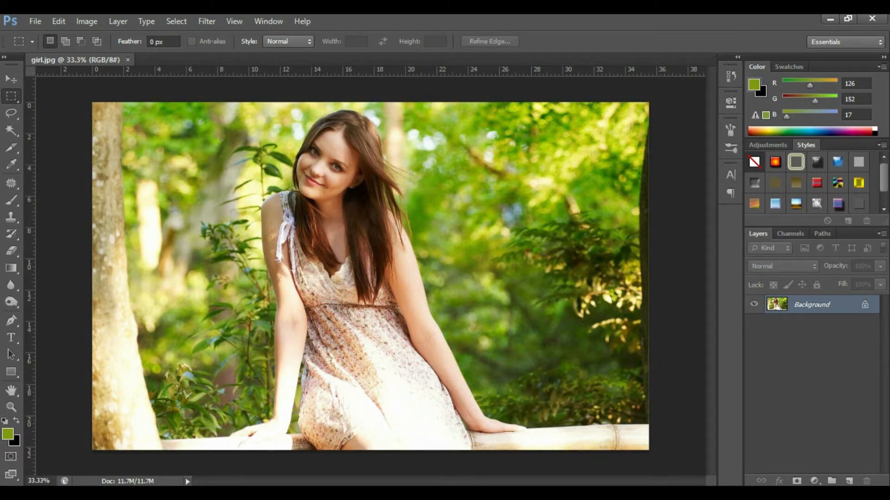
Convert the locked Background into Layer 0, add an empty layer beneath it, and make Layer 0 active
double_click(812, 305)
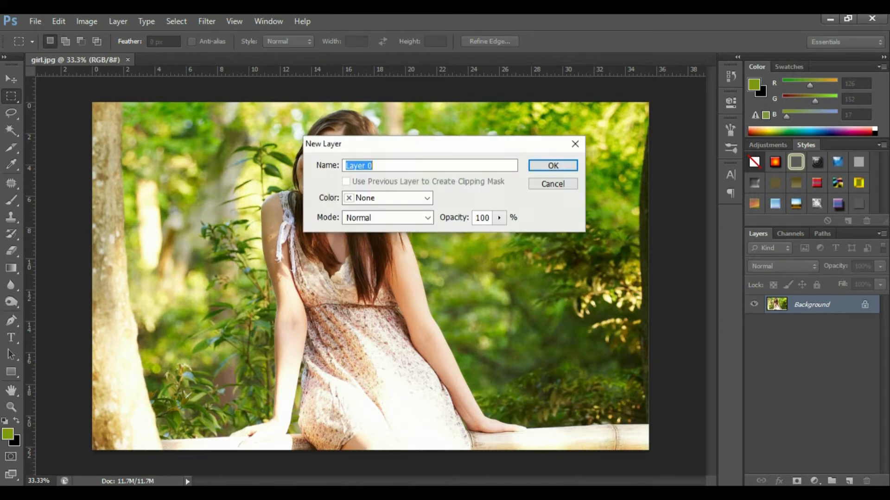
key(Return)
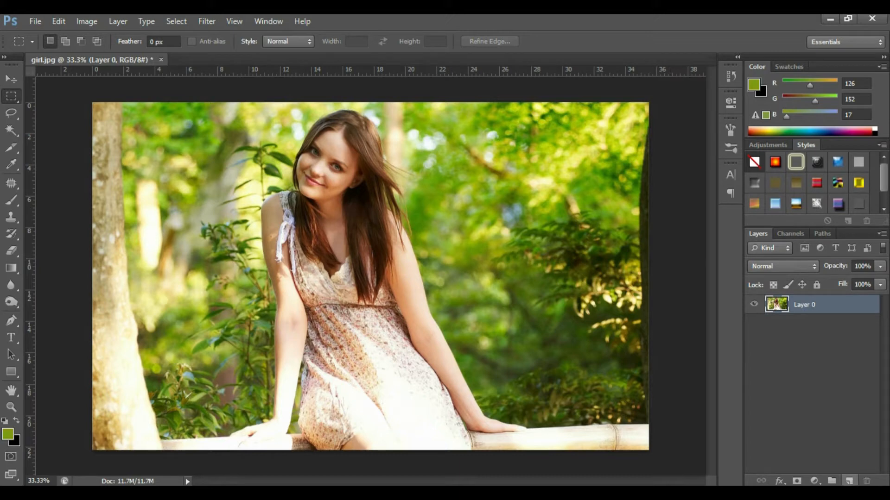
click(849, 481)
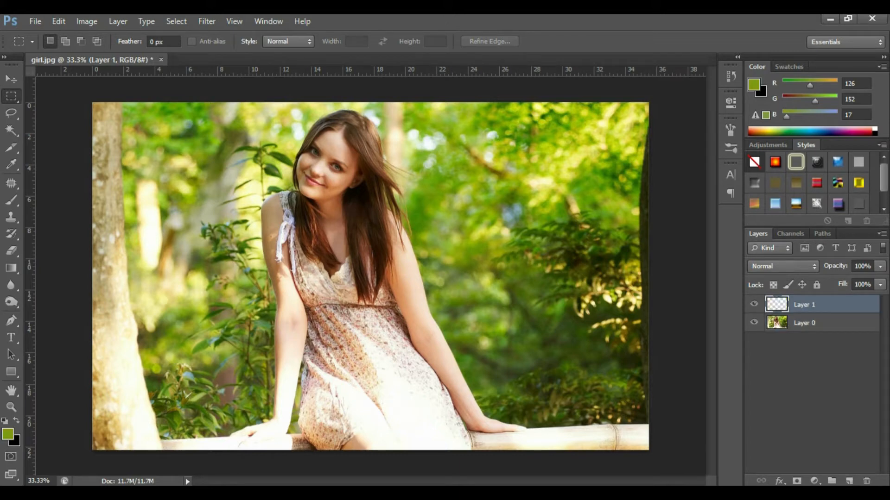
drag(804, 304, 804, 334)
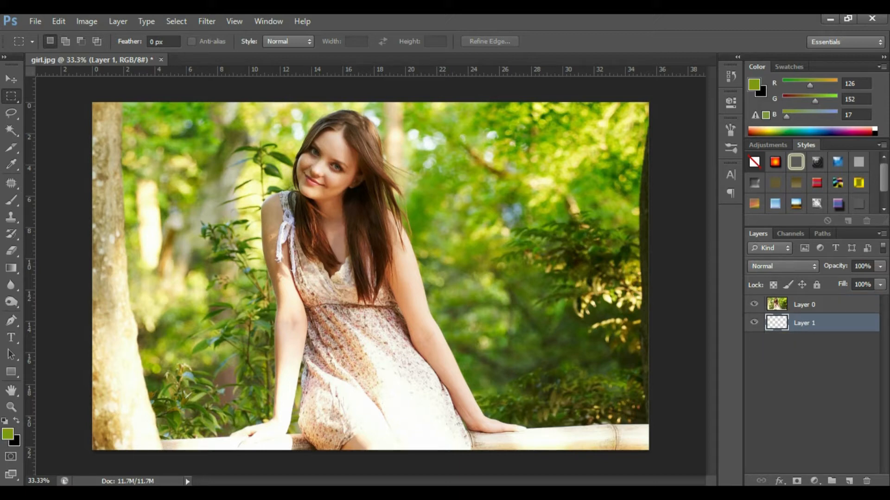
click(804, 305)
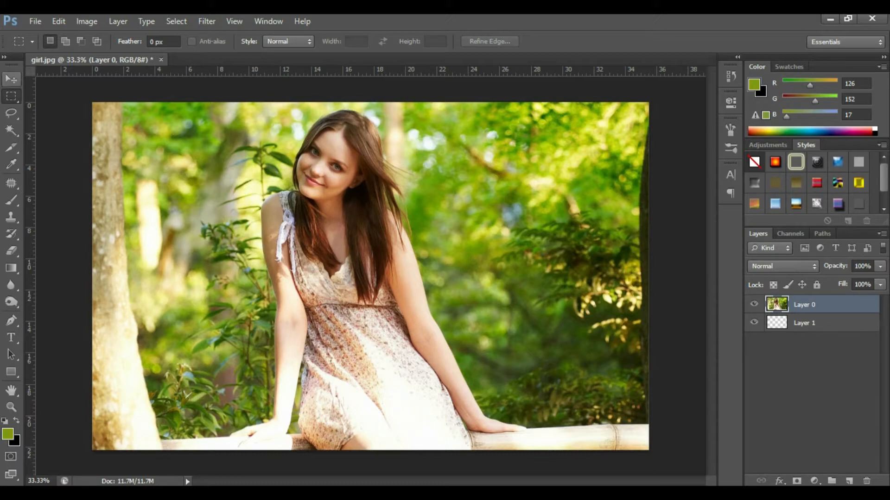
Try moving the photo on Layer 0 slightly with the Move tool
click(11, 79)
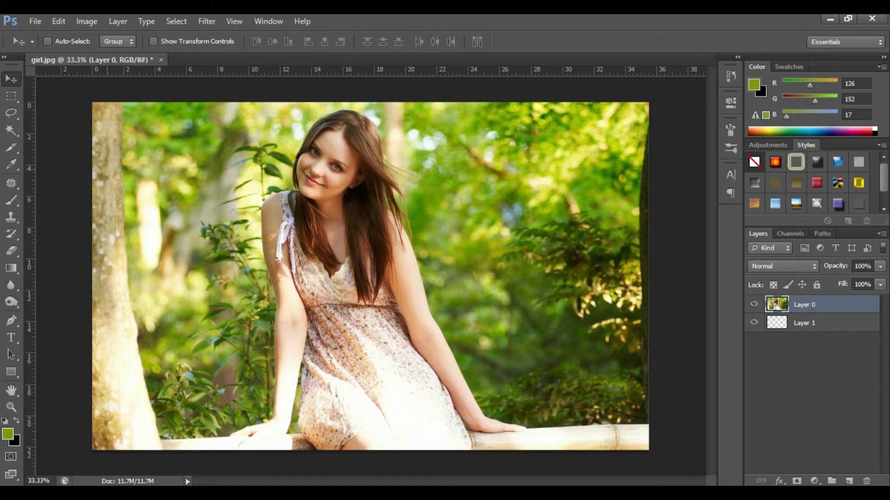
mouse_move(139, 203)
mouse_down()
mouse_move(208, 192)
mouse_move(127, 228)
mouse_move(257, 200)
mouse_move(133, 200)
mouse_move(227, 240)
mouse_move(180, 204)
mouse_move(112, 215)
mouse_move(118, 242)
mouse_move(236, 246)
mouse_move(189, 218)
mouse_move(147, 209)
mouse_up()
Try several rectangular marquee selections on the photo, ending with a square one over the blurred background between the tree trunk and the woman
click(11, 96)
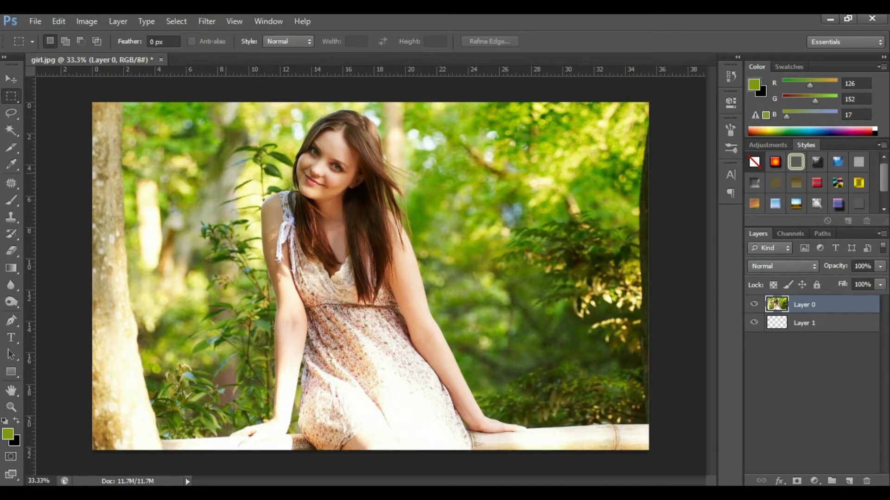
mouse_move(132, 137)
mouse_down()
mouse_move(190, 179)
mouse_move(223, 228)
mouse_move(144, 156)
mouse_move(276, 292)
mouse_move(259, 279)
mouse_move(256, 291)
mouse_move(211, 212)
mouse_move(205, 240)
mouse_up()
drag(451, 177, 553, 287)
drag(600, 331, 441, 189)
drag(203, 154, 295, 232)
click(237, 267)
drag(148, 141, 286, 279)
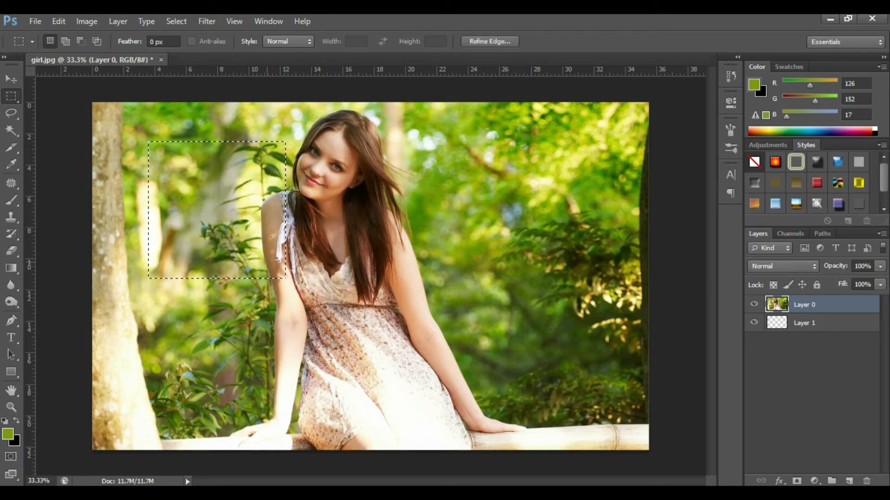
drag(227, 164, 205, 153)
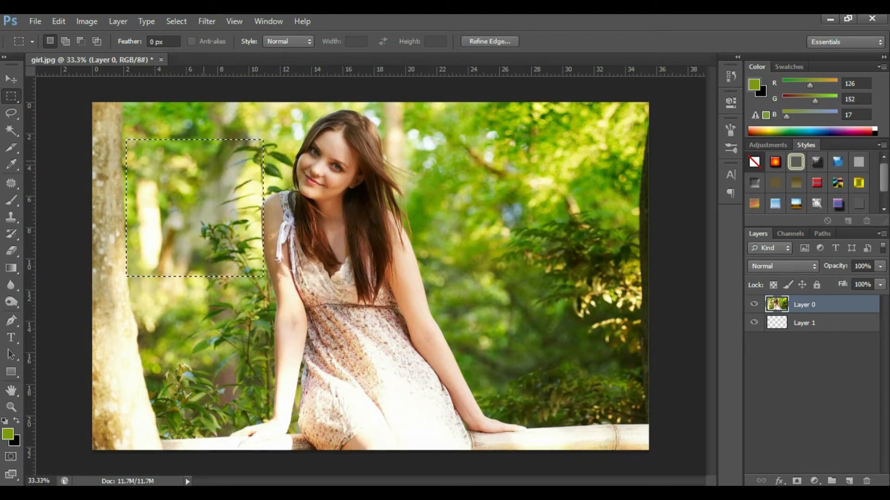
Move the selected square of the photo straight down below its original place with the Move tool, and deselect it
key(v)
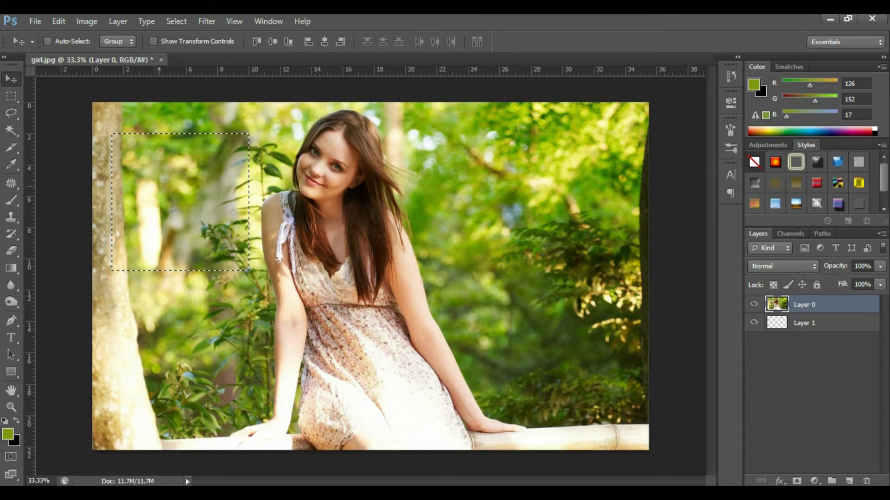
drag(179, 154, 167, 307)
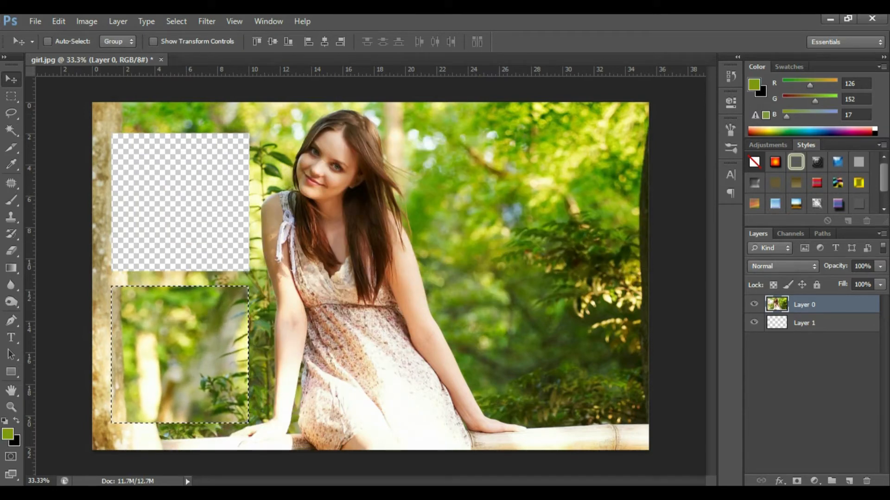
key(m)
key(ctrl+d)
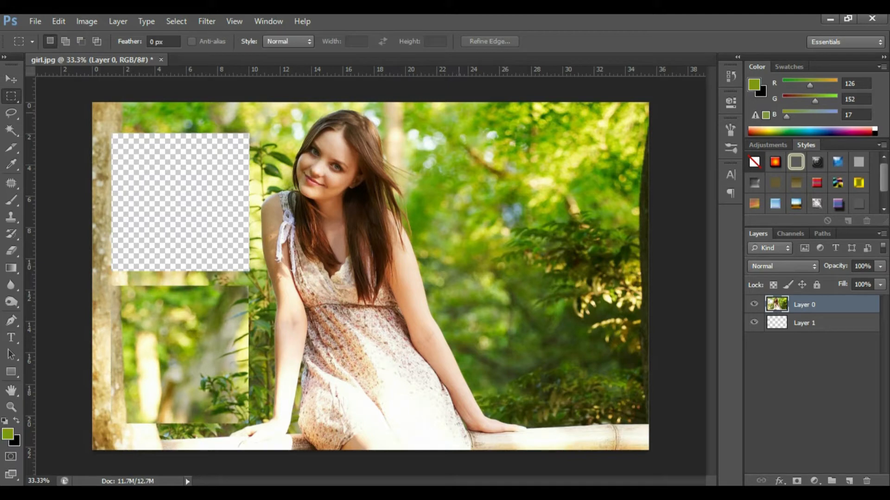
Undo the move of the square piece of the photo and clear its selection
drag(111, 287, 249, 423)
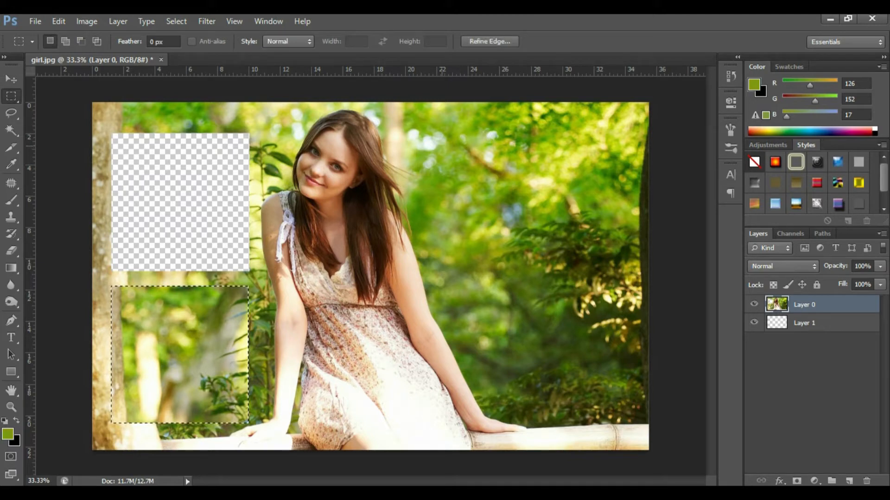
key(ctrl+alt+z)
key(ctrl+alt+z)
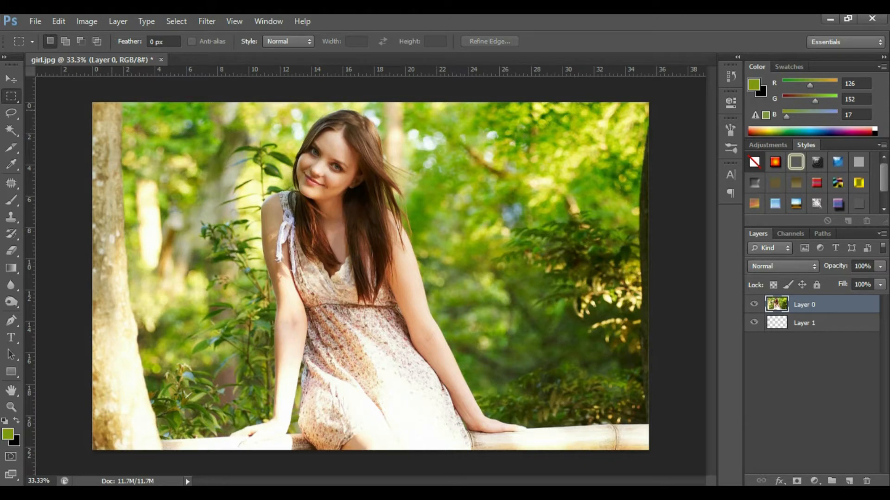
Try freehand Lasso selections over the foliage between the tree trunk and the woman, and deselect
click(11, 113)
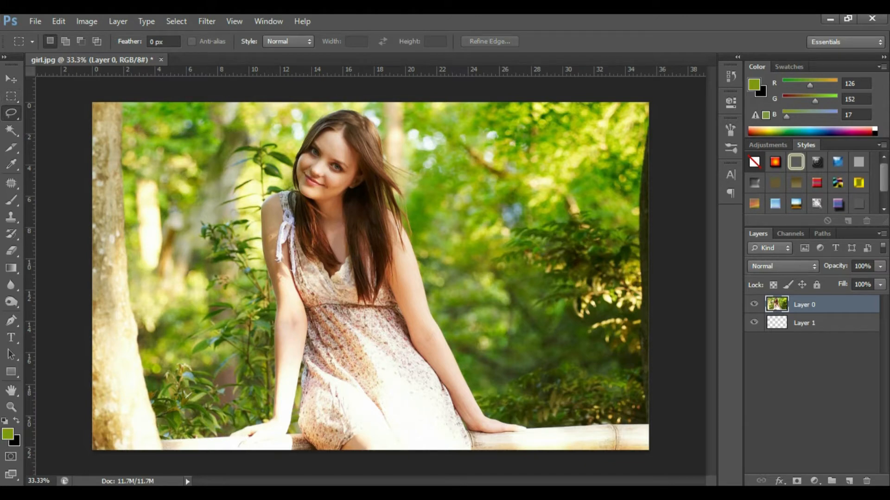
click(11, 96)
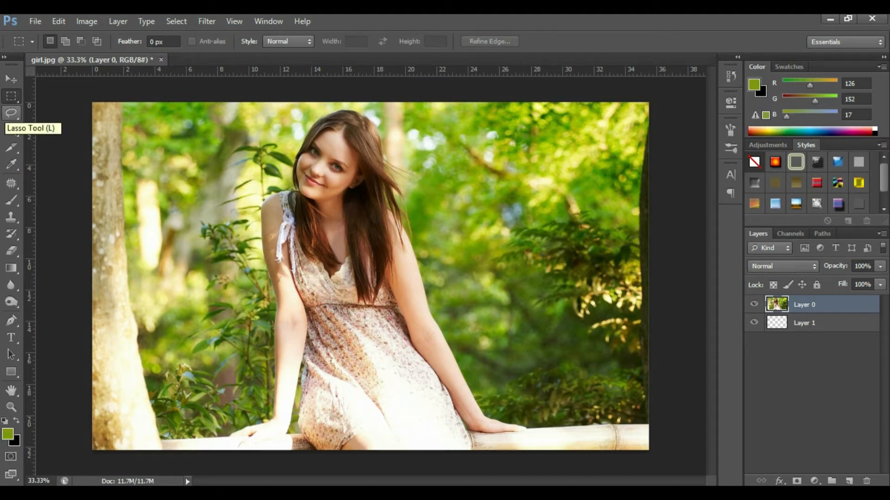
click(11, 113)
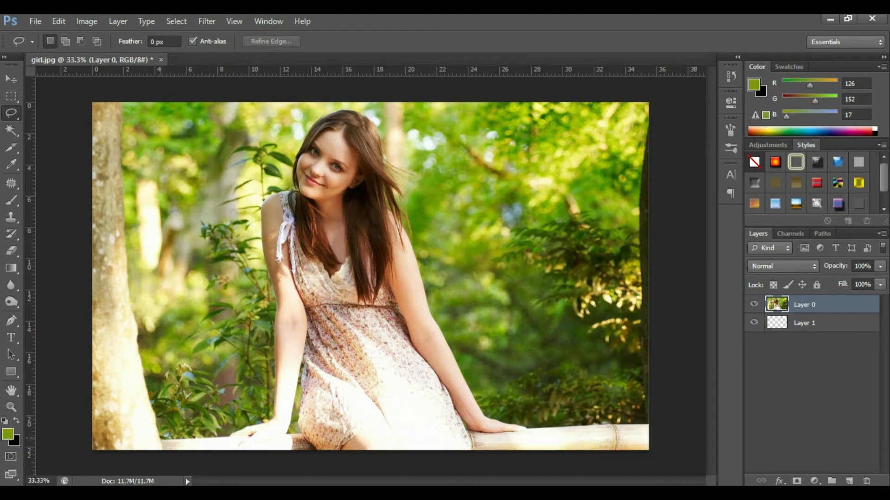
mouse_move(200, 440)
mouse_down()
mouse_move(233, 437)
mouse_move(258, 409)
mouse_up()
mouse_move(144, 340)
mouse_down()
mouse_move(131, 405)
mouse_move(173, 442)
mouse_up()
mouse_move(219, 367)
mouse_down()
mouse_move(204, 245)
mouse_move(236, 244)
mouse_move(167, 216)
mouse_move(201, 202)
mouse_up()
key(m)
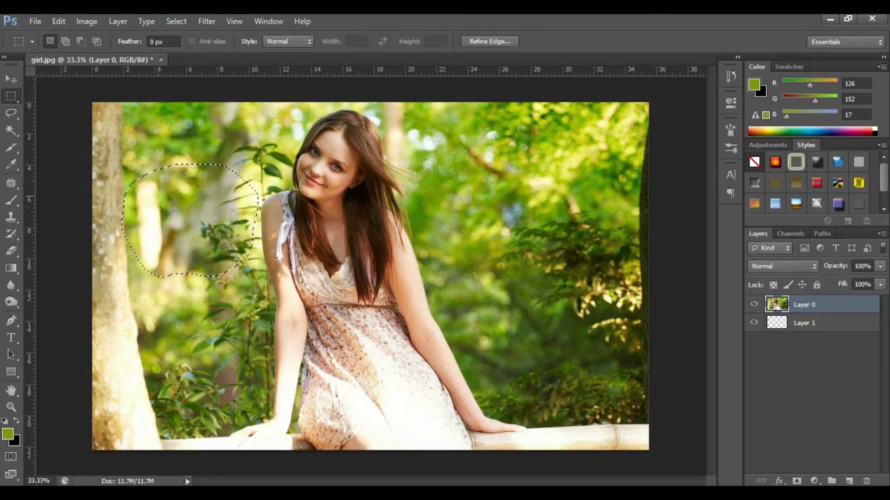
key(ctrl+d)
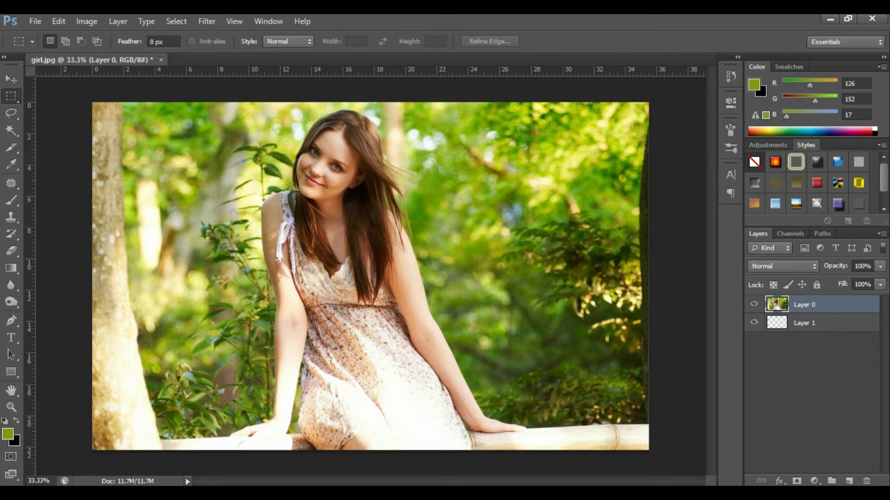
Try the Magic Wand on the foliage near the photo's right edge, add several areas between the trunk and the woman, and deselect
click(11, 131)
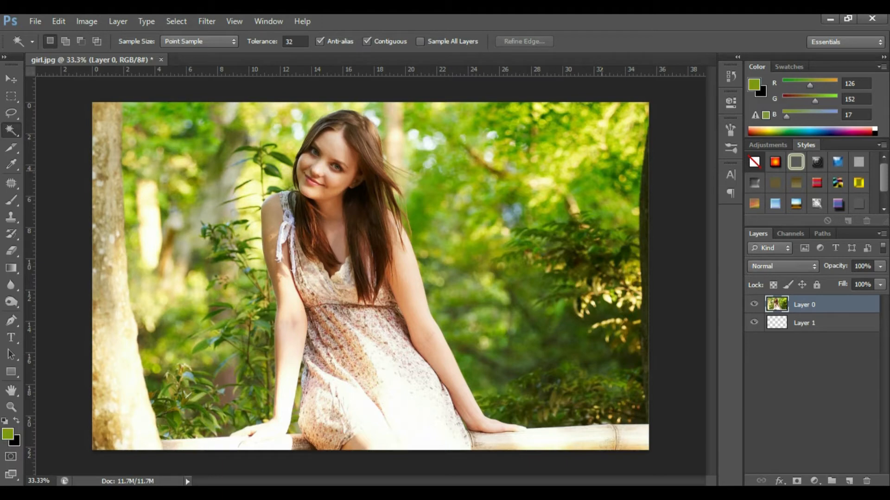
click(601, 175)
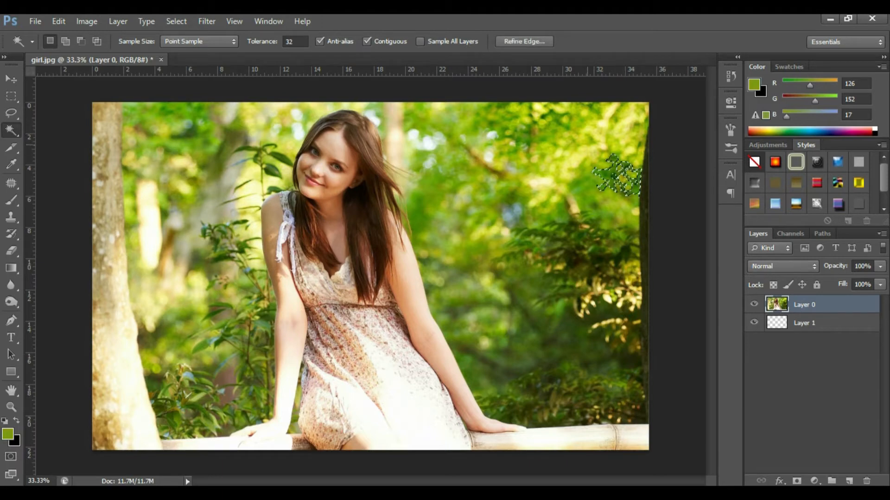
key(shift)
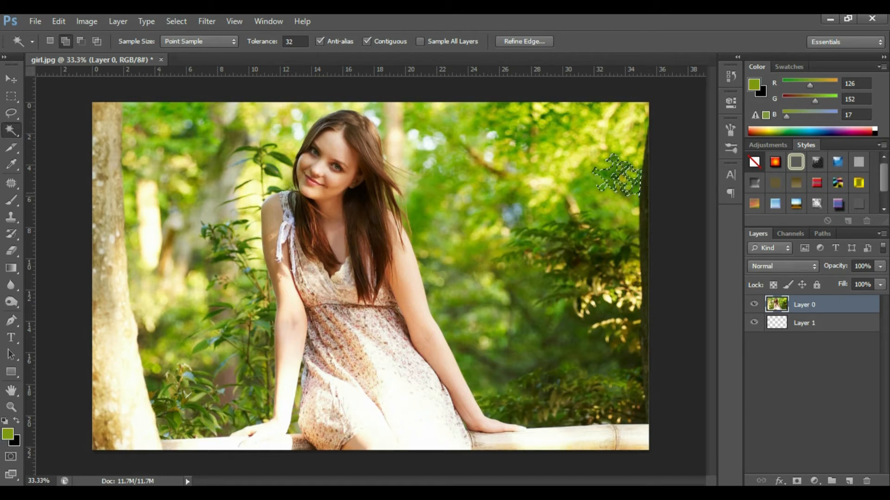
click(279, 172)
click(206, 235)
click(202, 334)
click(233, 299)
click(232, 320)
shift+click(202, 187)
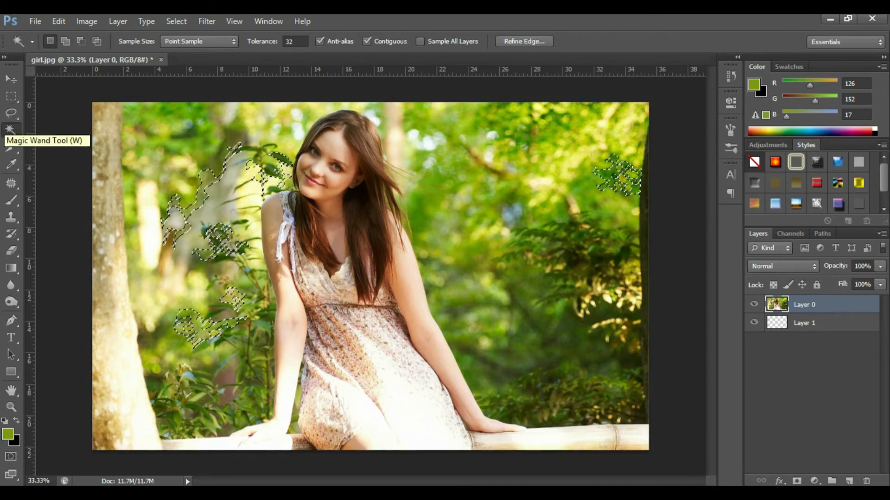
click(11, 96)
key(ctrl+d)
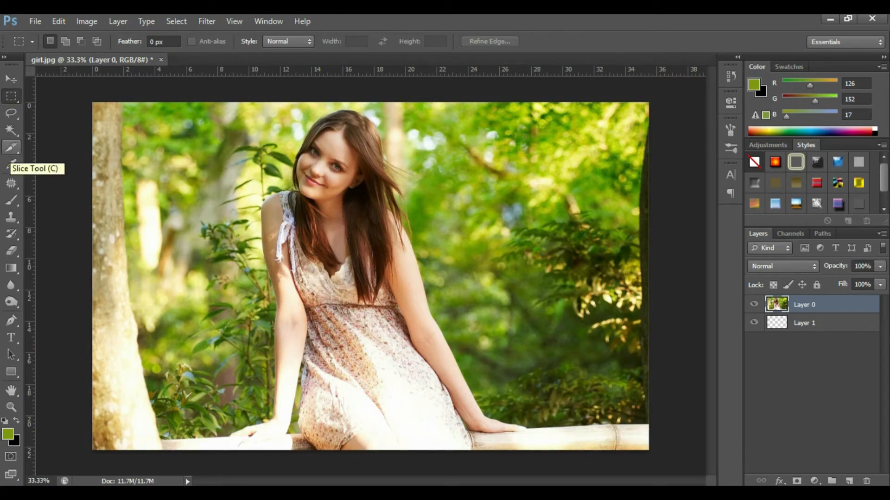
click(11, 147)
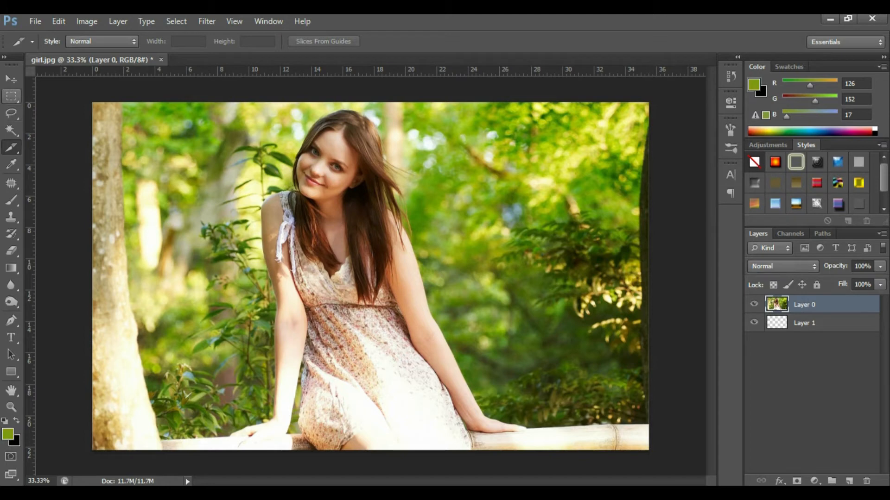
click(12, 96)
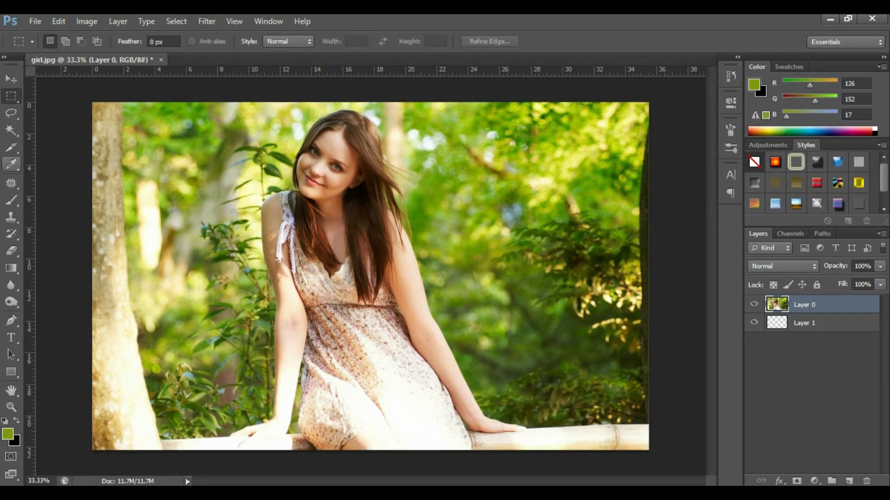
Activate the Eyedropper tool and set the foreground colour to magenta #e316dc
click(11, 164)
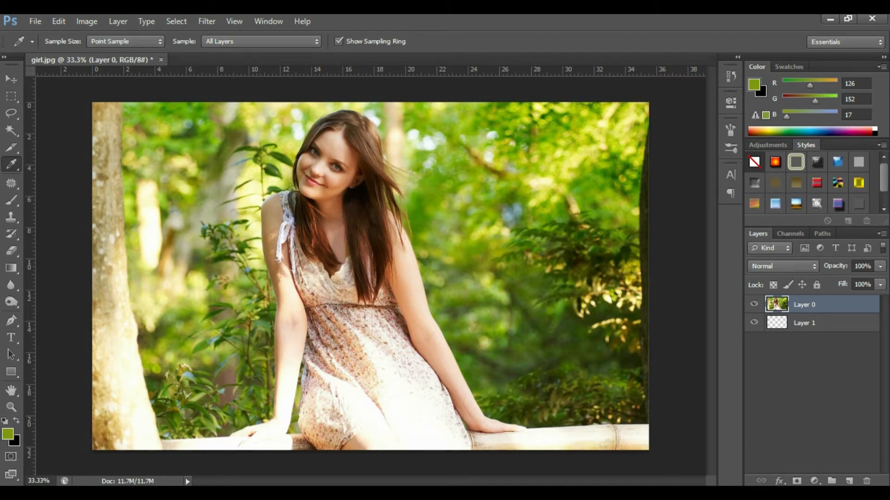
click(8, 435)
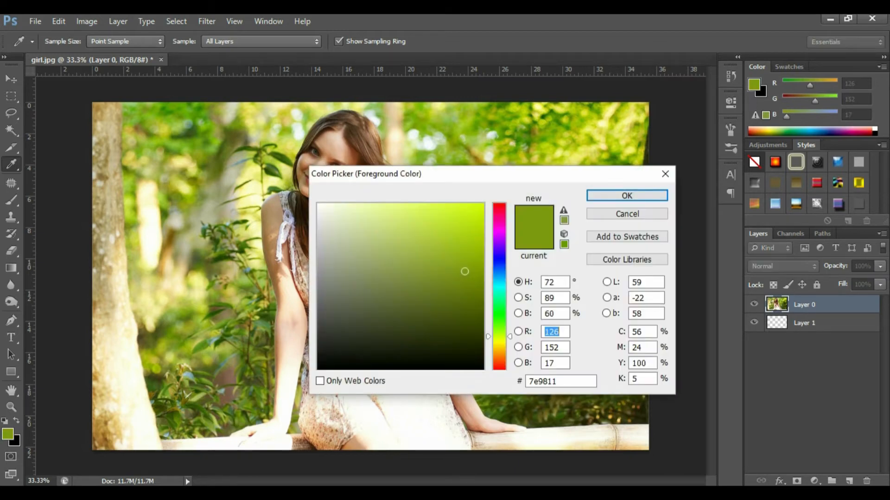
click(499, 230)
click(467, 222)
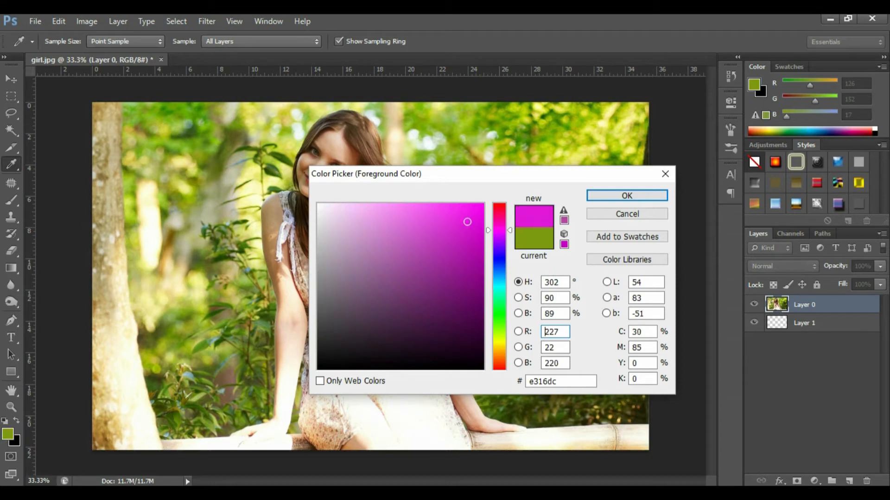
click(627, 196)
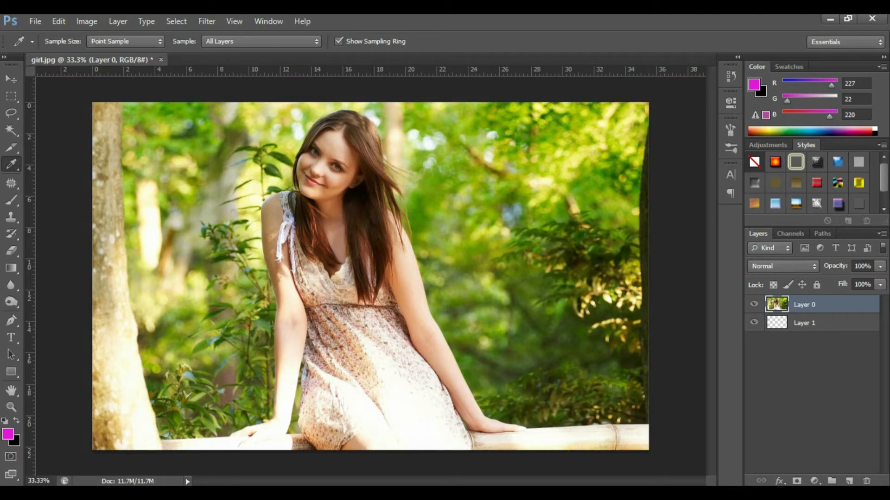
View the background colour settings, and sample green (RGB 89, 139, 8) from the foliage beside the woman's shoulder as the foreground colour
click(16, 442)
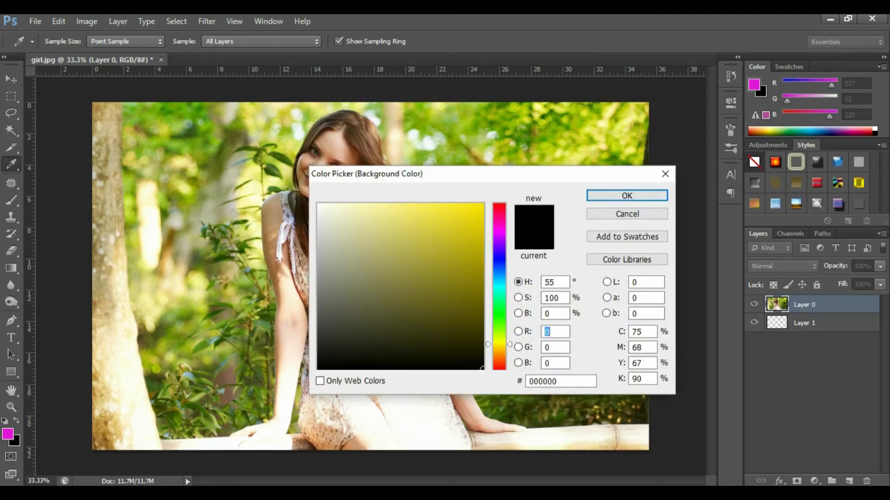
click(665, 174)
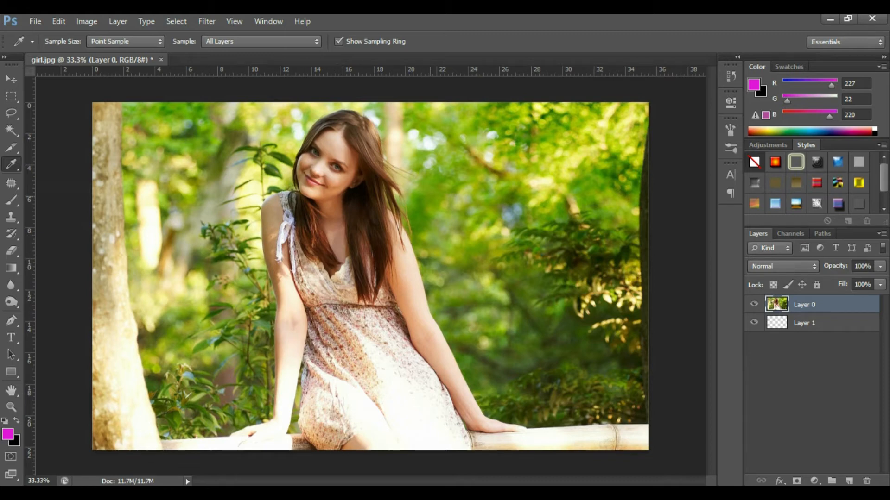
click(423, 199)
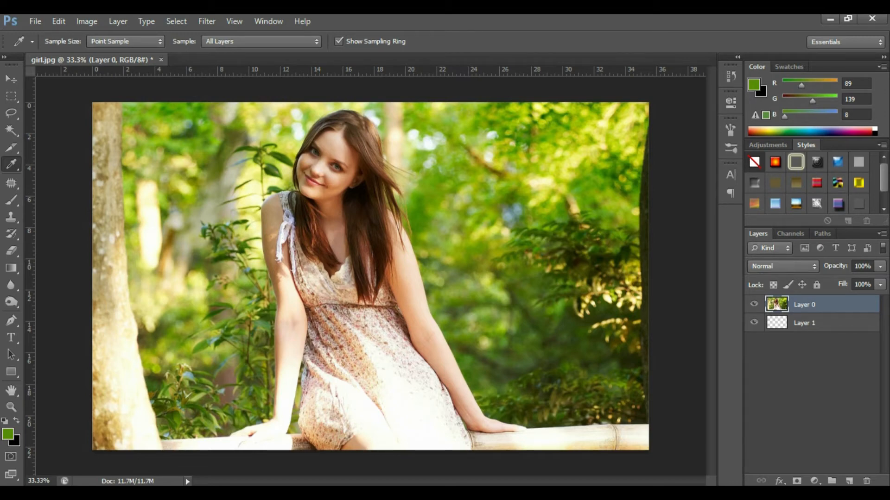
Patch a freehand area of foliage beside the woman's hair with foliage from above it, using the Patch tool's Source mode, and deselect
click(11, 183)
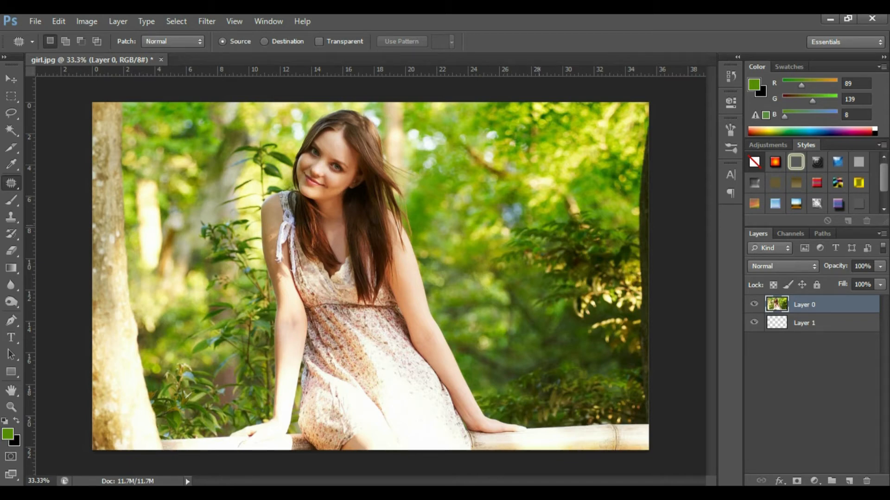
drag(486, 231, 485, 262)
mouse_move(538, 218)
mouse_down()
mouse_move(520, 221)
mouse_move(553, 146)
mouse_up()
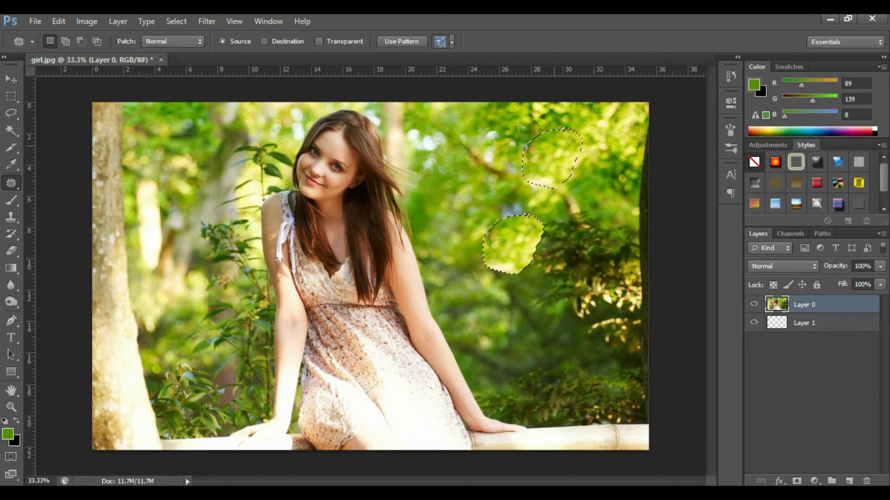
drag(554, 146, 555, 146)
drag(555, 146, 555, 146)
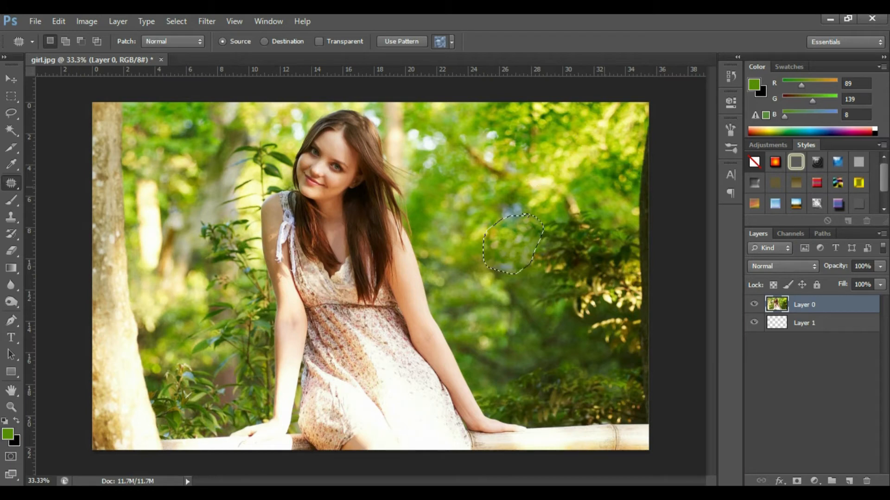
key(ctrl+d)
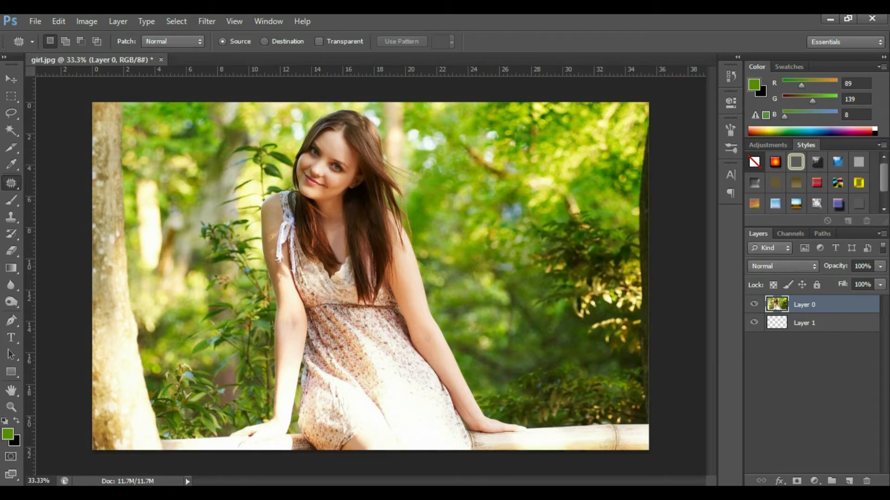
Activate the Brush tool, choose a round brush preset and enlarge it to size 40
key(b)
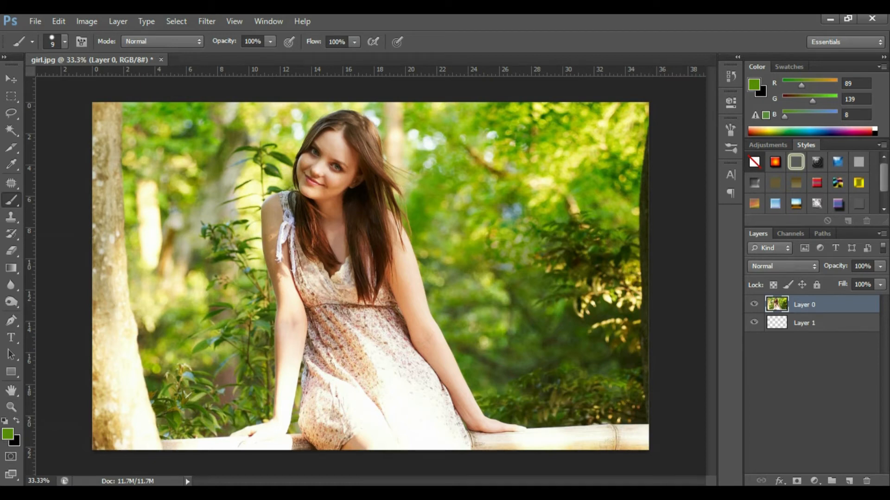
click(65, 41)
click(67, 142)
click(46, 142)
click(174, 291)
key(bracketright)
key(bracketright)
key(bracketright)
Set the foreground colour to bright red #ff0006
click(8, 434)
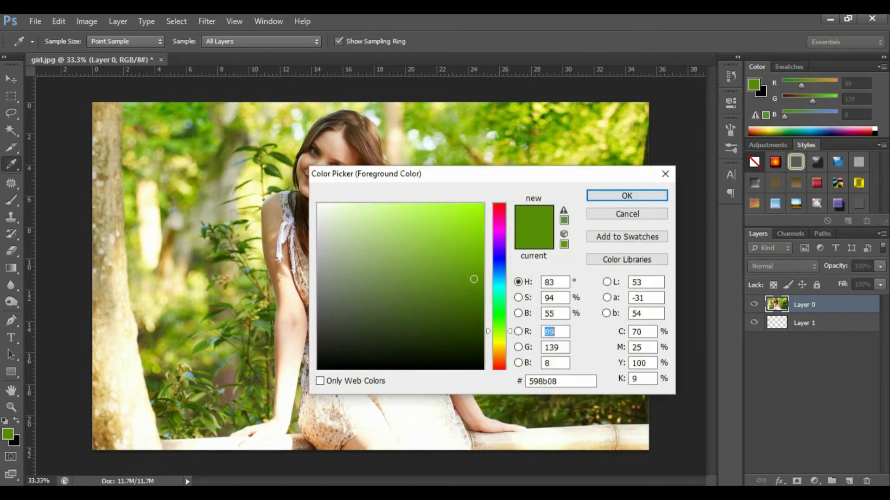
mouse_move(500, 213)
mouse_down()
mouse_move(499, 204)
mouse_move(482, 219)
mouse_move(485, 204)
mouse_up()
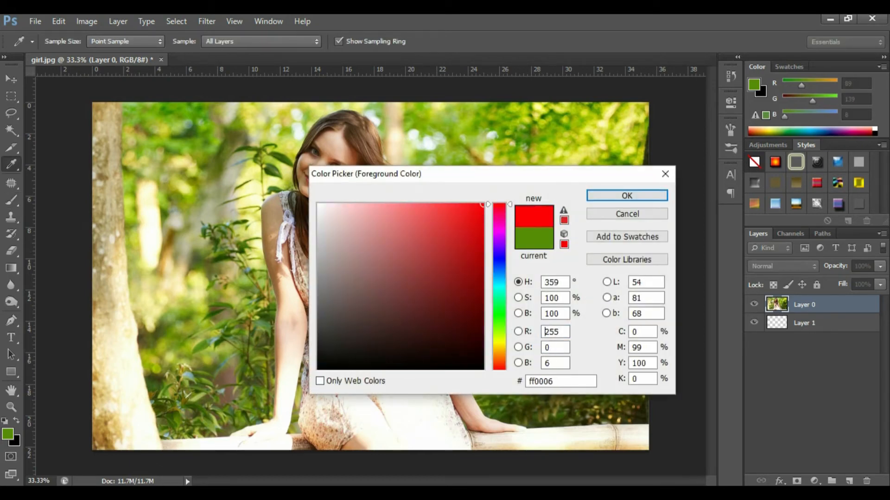
key(Return)
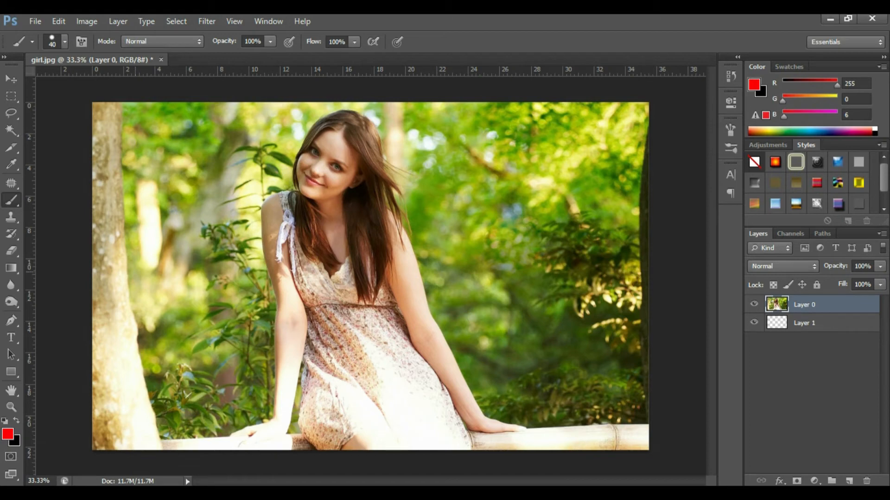
Paint a red zigzag stroke over the foliage between the tree trunk and the woman's head, and undo it
mouse_move(133, 262)
mouse_down()
mouse_move(165, 260)
mouse_move(235, 184)
mouse_move(250, 121)
mouse_up()
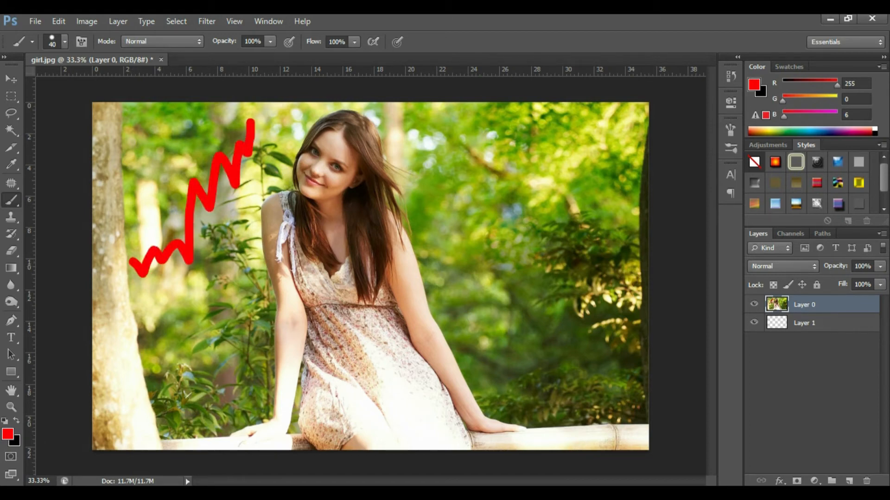
key(m)
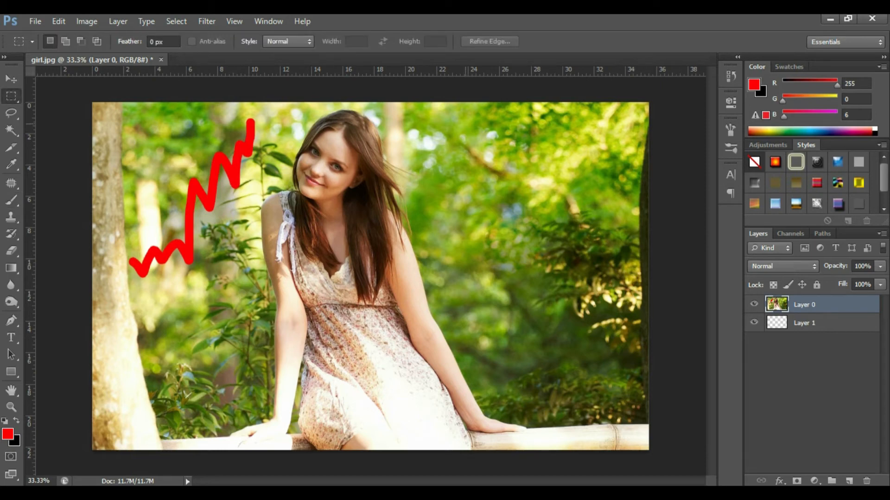
key(ctrl+z)
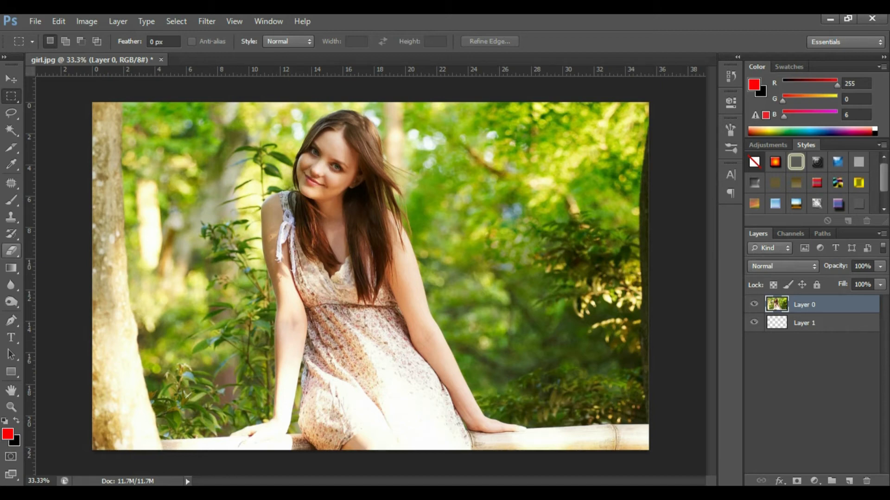
Try the Eraser at size 108 on the upper foliage and across the woman's upper body, and switch to the Gradient tool
click(11, 251)
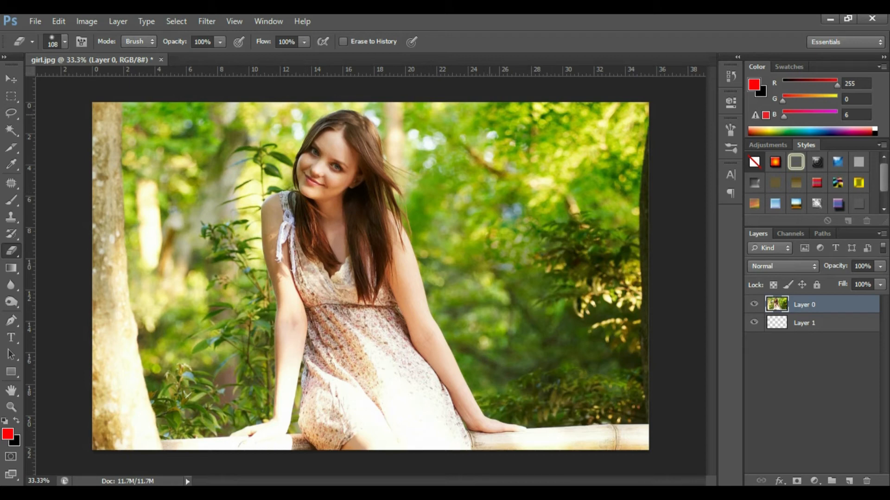
mouse_move(442, 110)
mouse_down()
mouse_move(598, 112)
mouse_move(405, 126)
mouse_move(471, 158)
mouse_up()
mouse_move(297, 199)
mouse_down()
mouse_move(507, 220)
mouse_move(255, 279)
mouse_move(278, 317)
mouse_move(464, 308)
mouse_move(492, 325)
mouse_move(342, 354)
mouse_move(498, 355)
mouse_move(388, 400)
mouse_move(632, 412)
mouse_move(602, 386)
mouse_move(629, 404)
mouse_move(533, 360)
mouse_move(565, 279)
mouse_move(486, 265)
mouse_move(539, 256)
mouse_move(442, 238)
mouse_up()
click(11, 268)
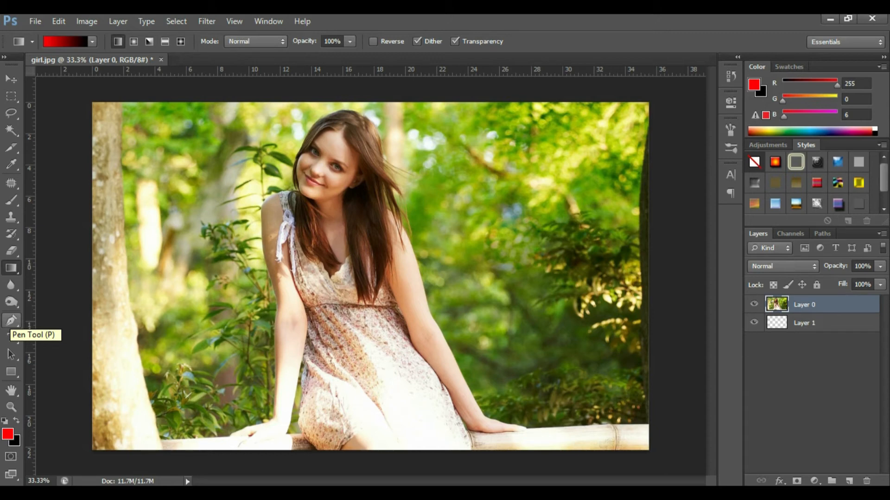
Start a Pen tool path at the cheek's hairline, tracing the outer cheek down towards the jaw at 200% zoom
click(11, 320)
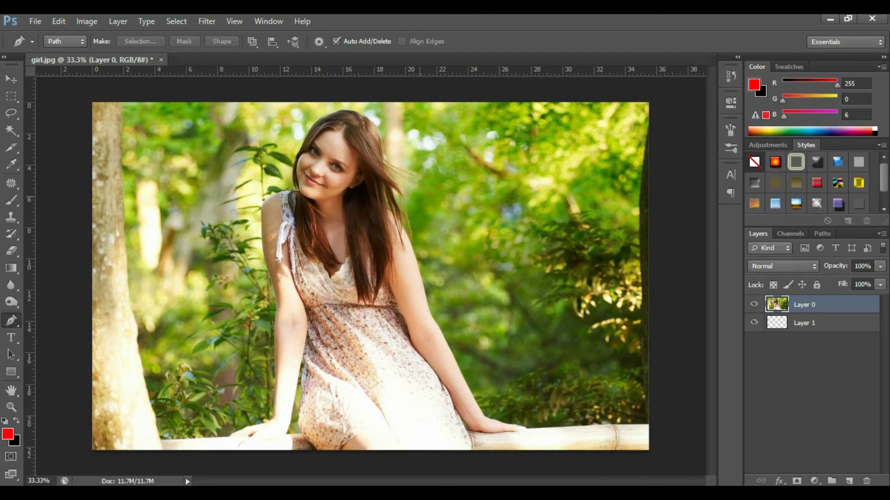
key(ctrl+plus)
key(ctrl+plus)
key(ctrl+plus)
key(ctrl+plus)
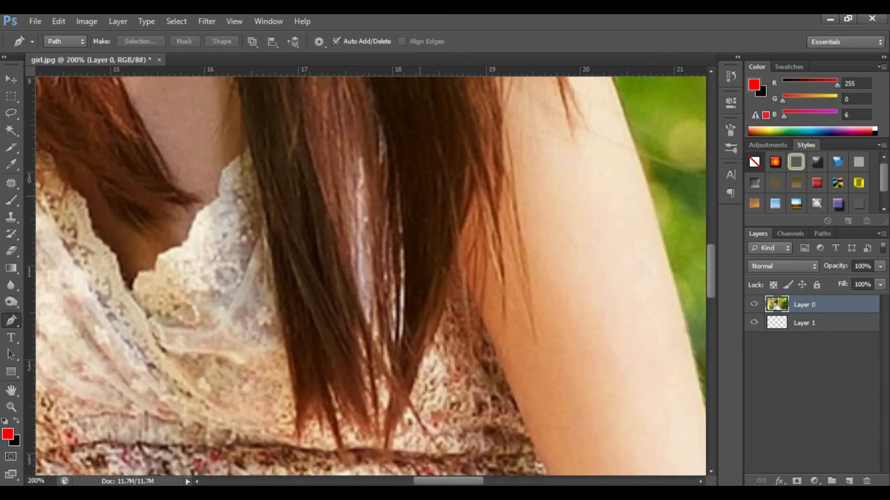
drag(420, 197, 516, 454)
drag(324, 116, 431, 412)
drag(311, 142, 409, 284)
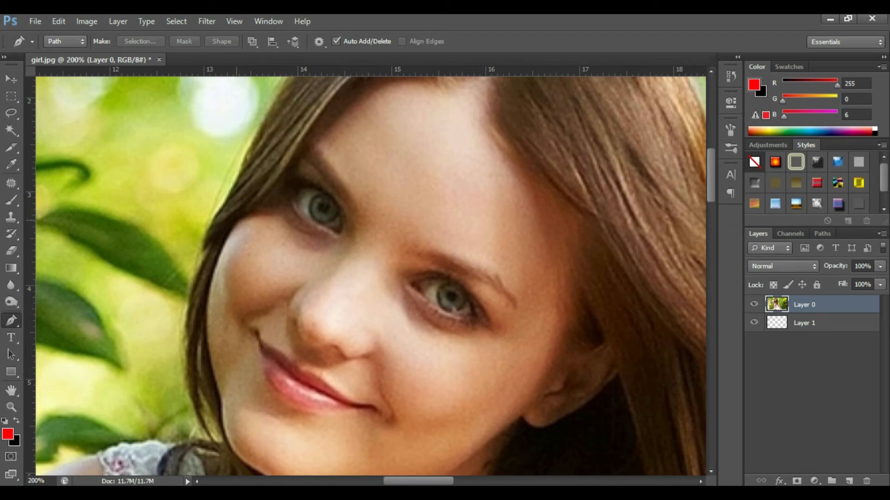
click(238, 223)
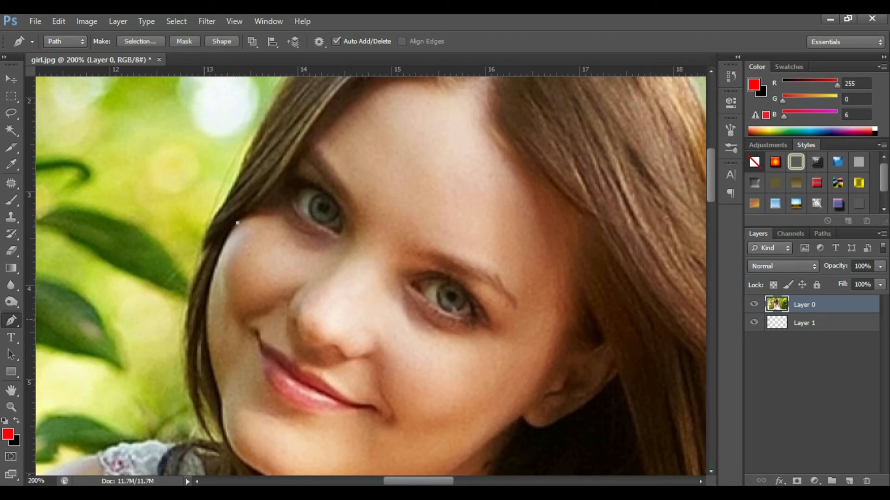
drag(206, 321, 185, 361)
alt+click(206, 321)
alt+click(184, 320)
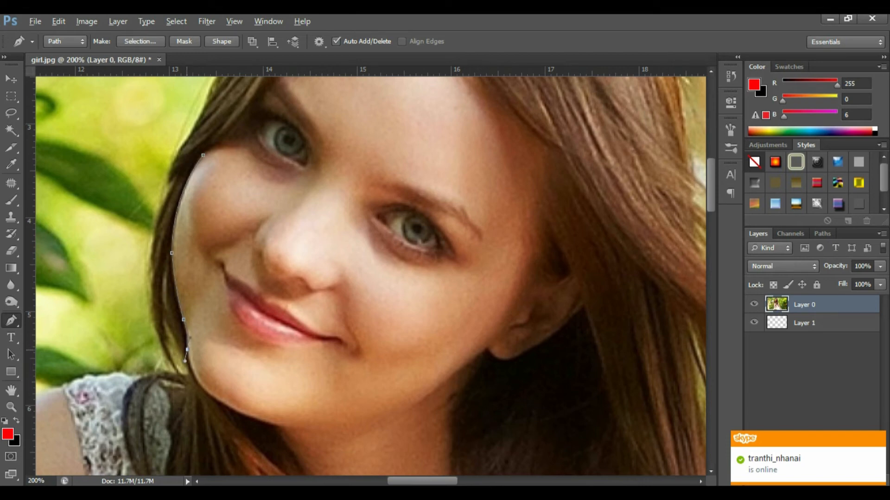
Continue the path around the chin, along the jawline and around the lower edge of the ear
alt+click(187, 350)
drag(262, 419, 190, 406)
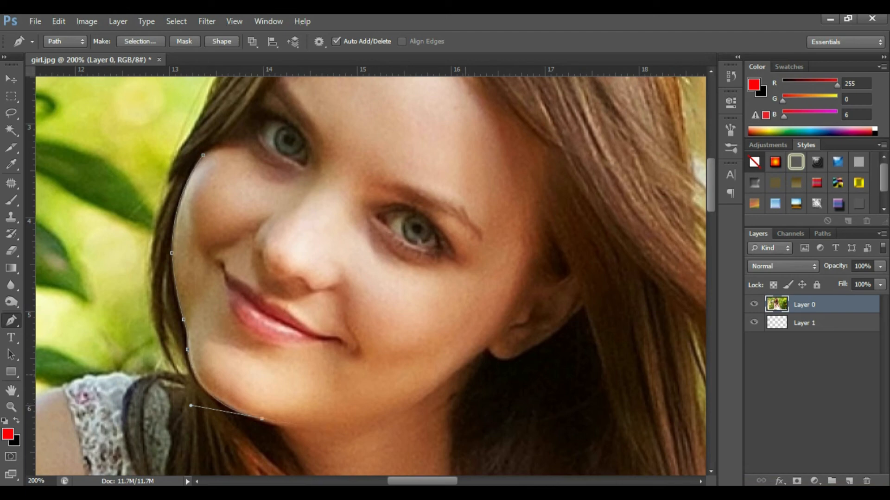
drag(459, 371, 559, 301)
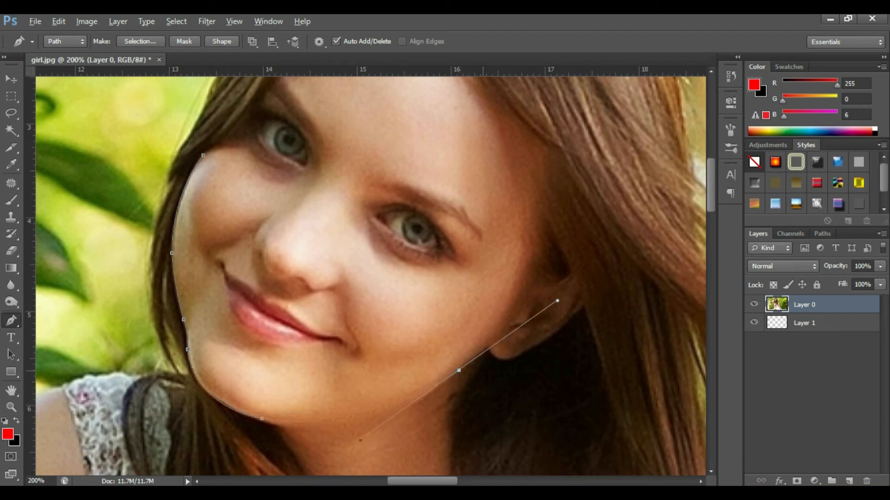
alt+click(459, 371)
drag(487, 349, 591, 294)
alt+click(488, 349)
alt+click(525, 353)
alt+click(584, 308)
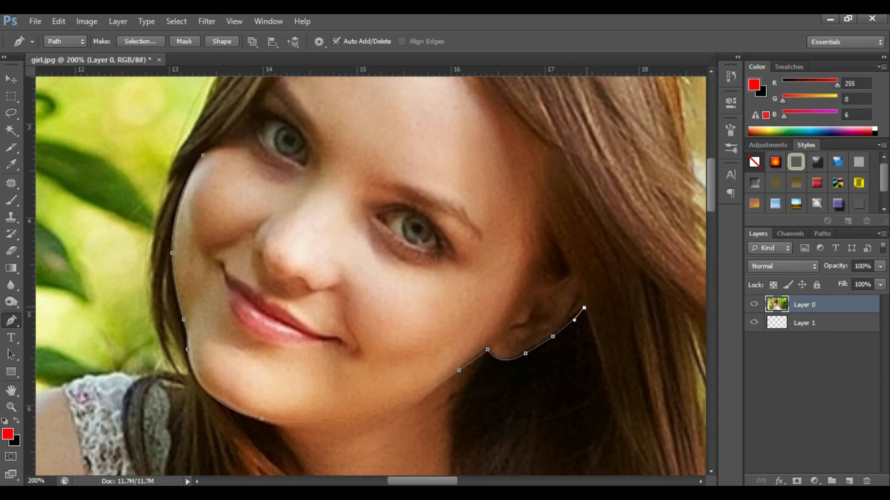
Close the path with straight segments up to the hair parting, across the forehead and down to the cheek
drag(547, 218, 560, 280)
click(483, 105)
click(304, 112)
click(247, 159)
click(217, 217)
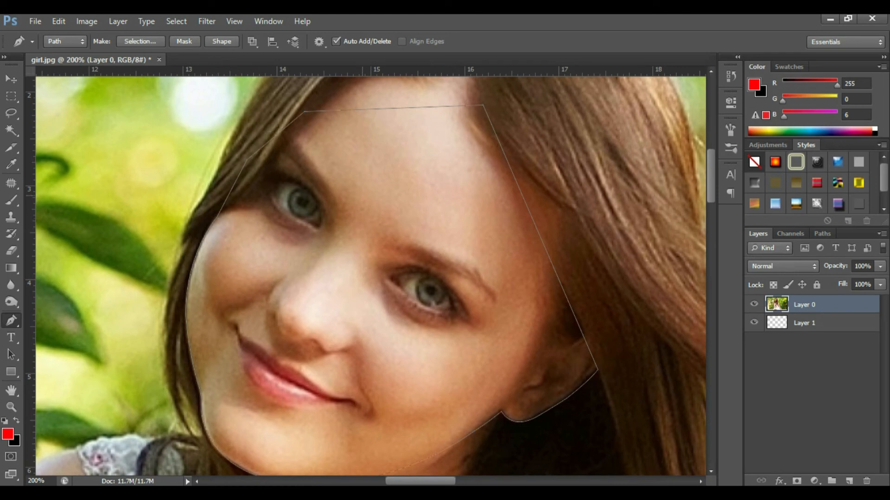
Convert the face path into a new anti-aliased selection with a 0-pixel feather radius
right_click(354, 199)
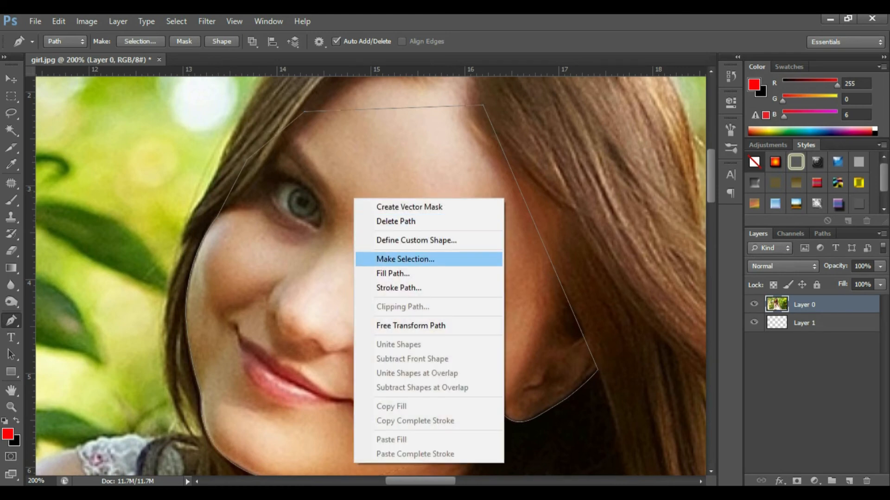
click(403, 259)
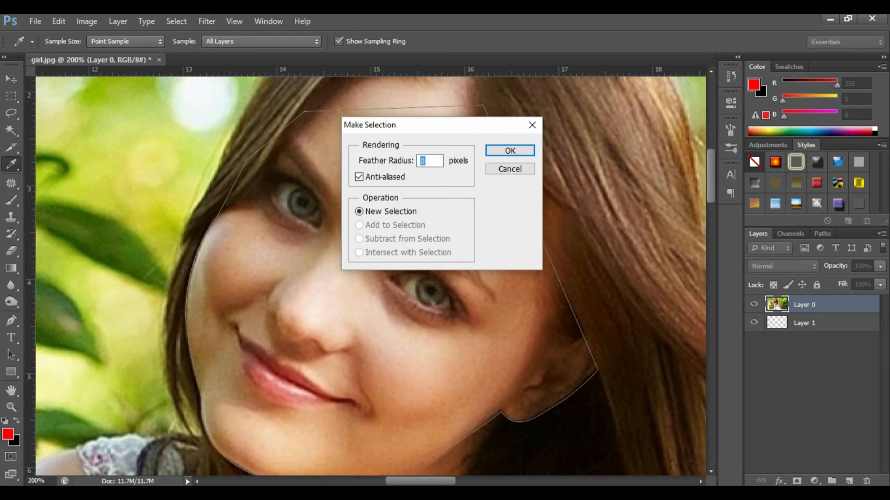
drag(440, 125, 421, 126)
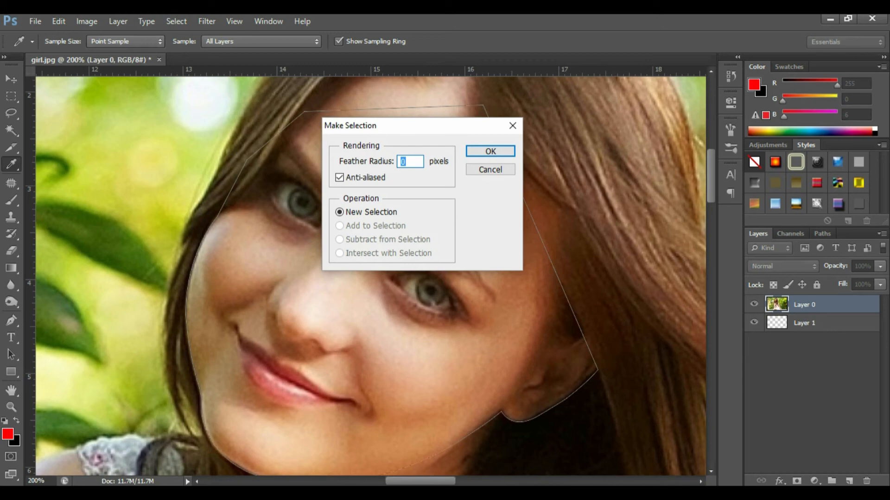
key(Return)
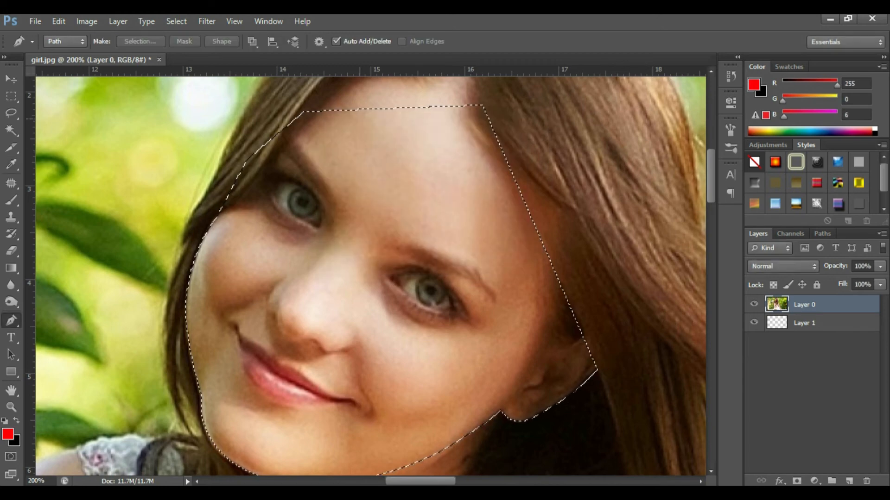
Activate the Rectangular Marquee tool, view the face selection at 100% zoom and deselect it
key(m)
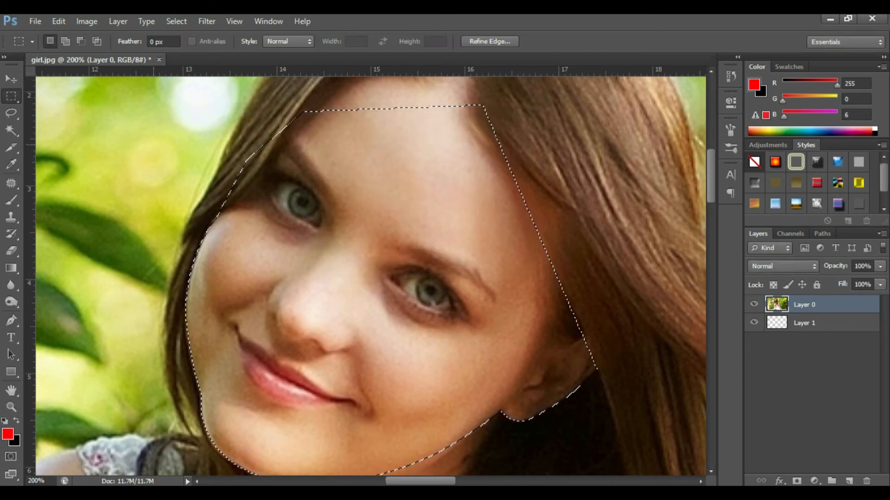
key(ctrl+minus)
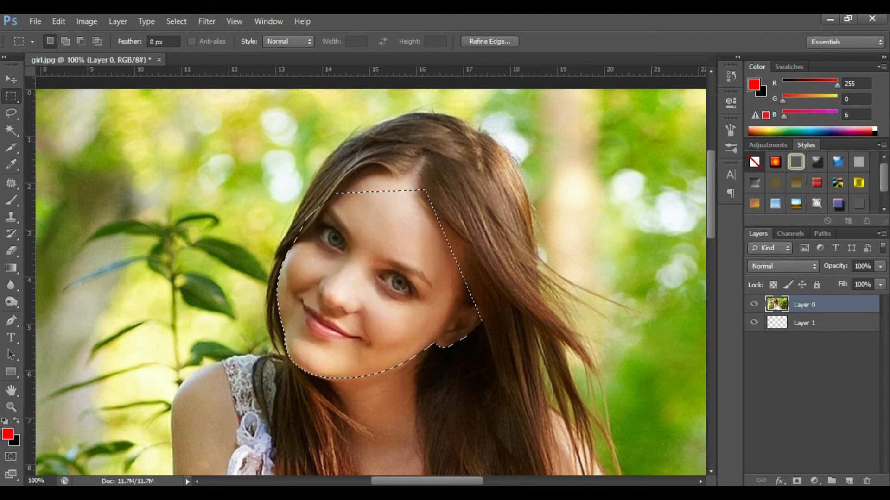
key(ctrl+d)
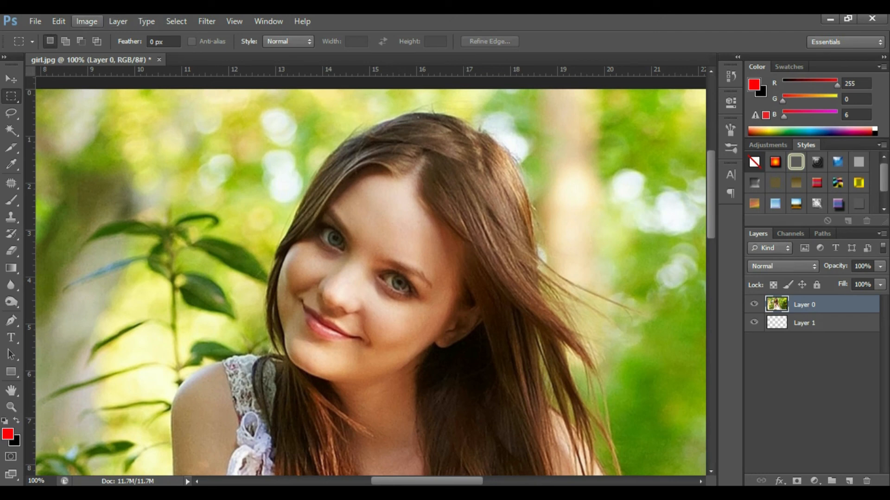
Try a midtone Color Balance adjustment on the photo, setting the Cyan–Red level to +62 and to 49, and varying the other levels
click(87, 22)
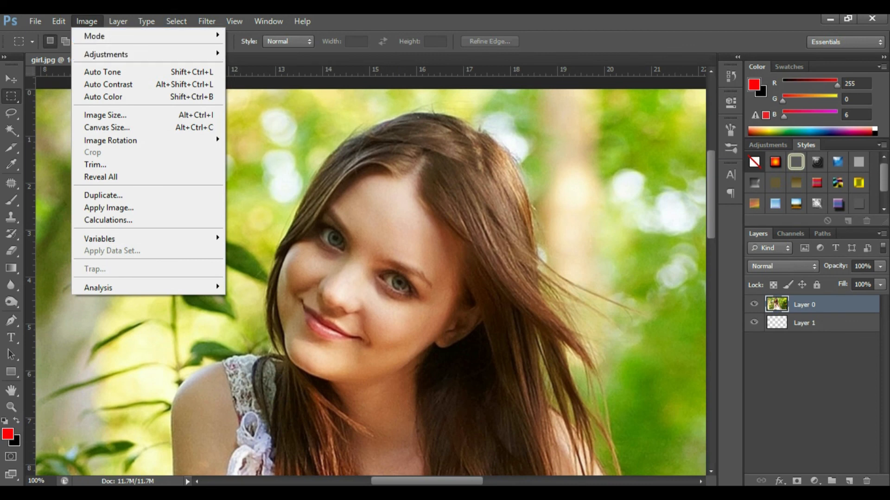
mouse_move(139, 55)
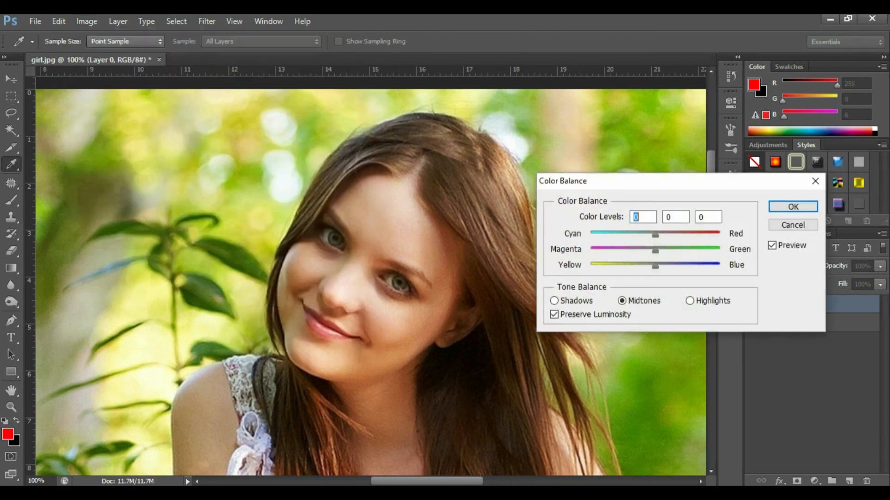
drag(663, 181, 736, 159)
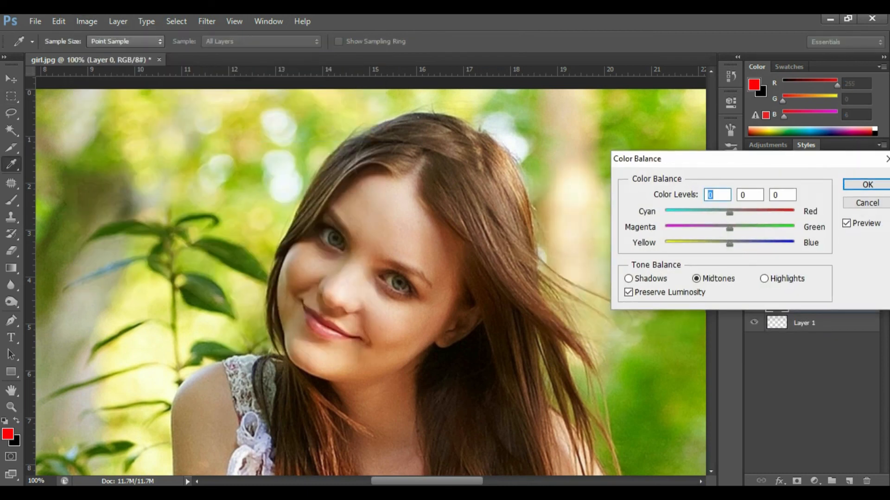
drag(730, 212, 770, 213)
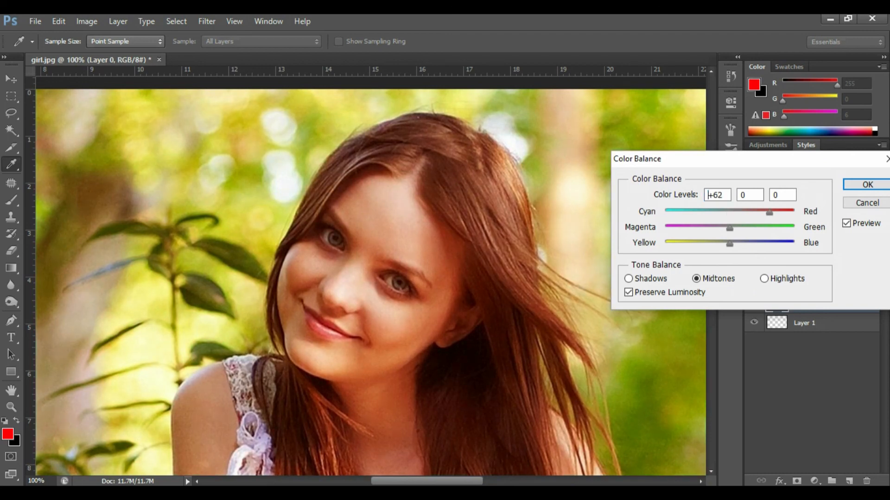
double_click(708, 194)
text(49)
mouse_move(729, 228)
mouse_down()
mouse_move(758, 228)
mouse_move(727, 228)
mouse_move(755, 228)
mouse_move(733, 228)
mouse_move(714, 244)
mouse_move(734, 243)
mouse_move(709, 244)
mouse_move(734, 243)
mouse_move(704, 244)
mouse_move(727, 244)
mouse_up()
drag(723, 159, 632, 159)
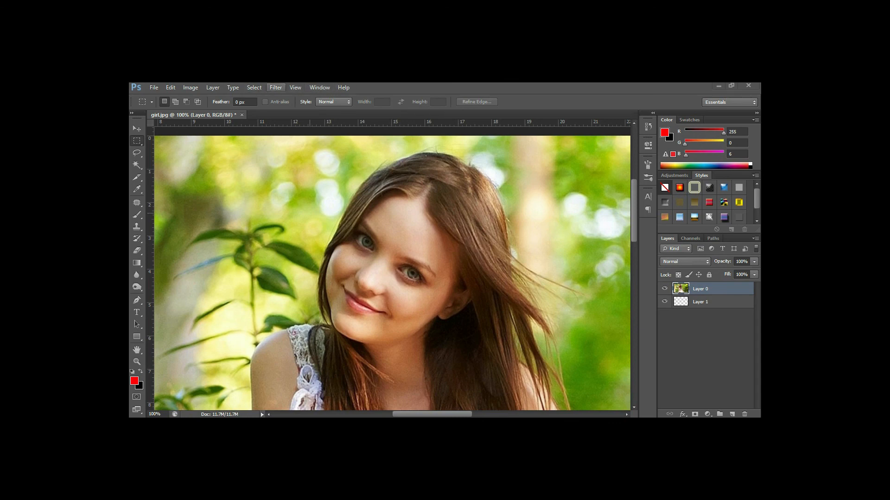
Open the Filter Gallery for the photo layer and view the Cutout filter preview at 50% zoom
click(276, 87)
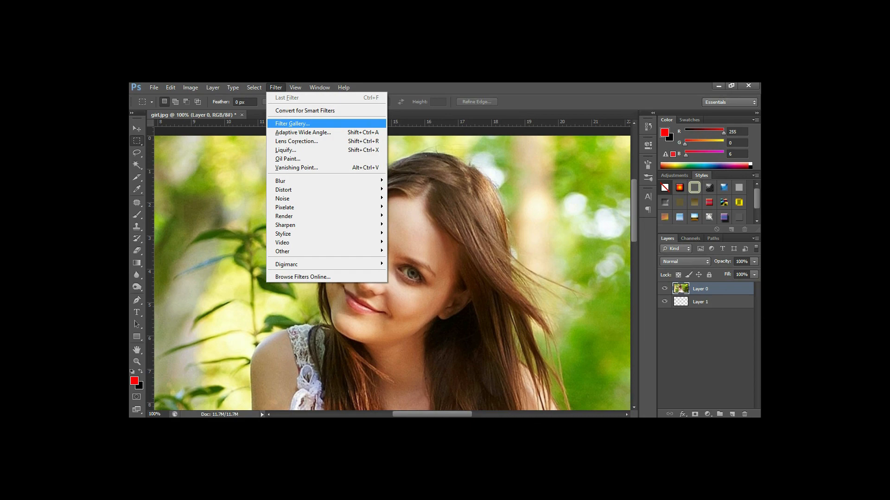
click(292, 123)
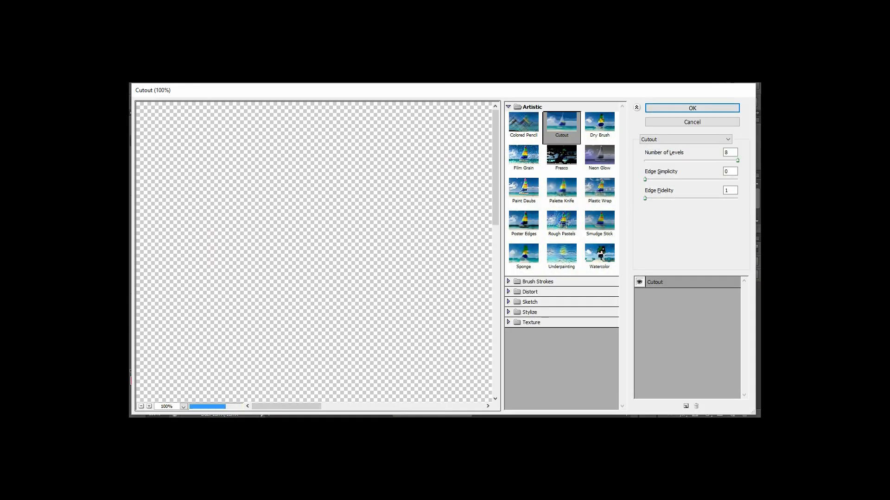
drag(315, 260, 315, 208)
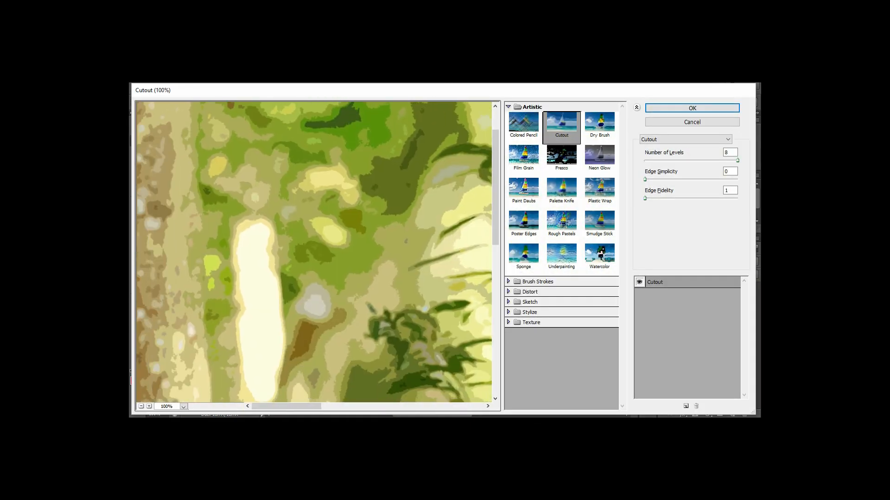
key(ctrl+minus)
key(ctrl+minus)
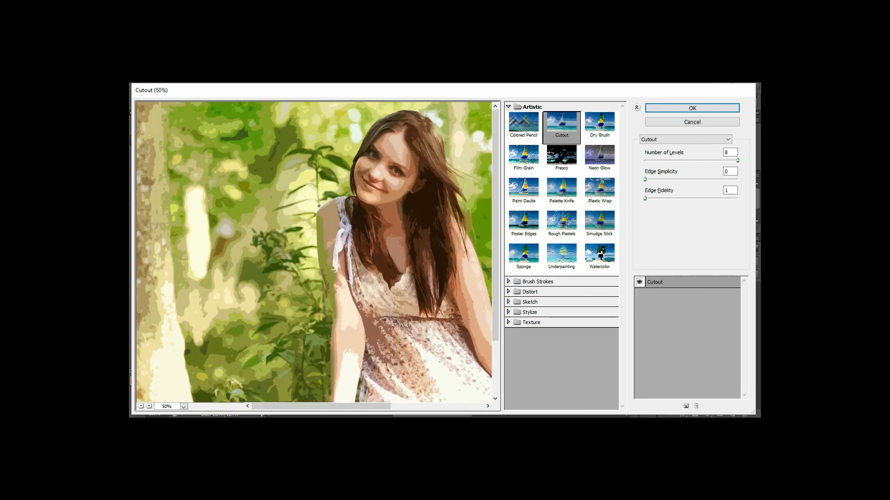
Preview the Artistic filters Colored Pencil, Film Grain, Fresco, Palette Knife, Poster Edges and Rough Pastels, ending on Film Grain, and collapse the Artistic category
click(524, 124)
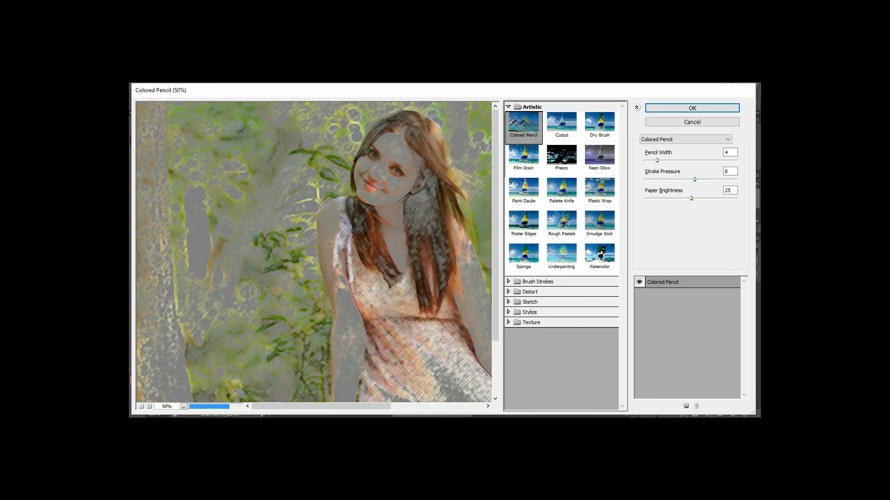
click(523, 157)
click(562, 158)
click(562, 190)
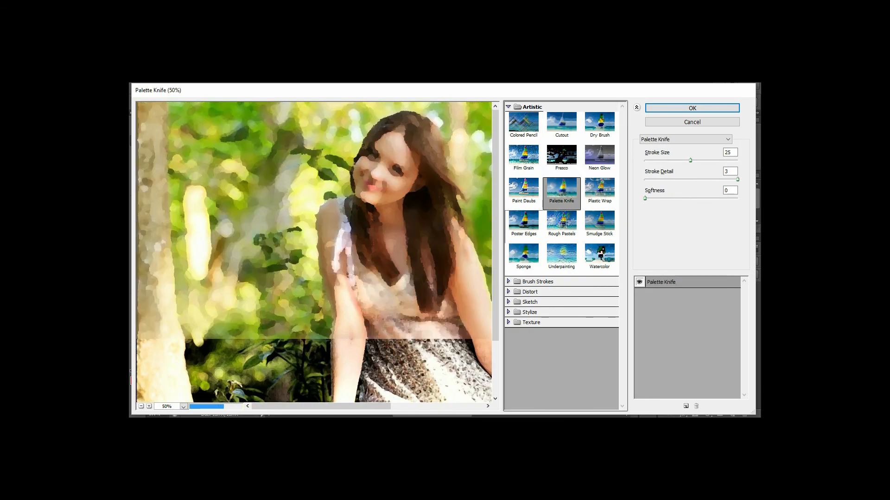
click(524, 224)
click(562, 224)
click(523, 158)
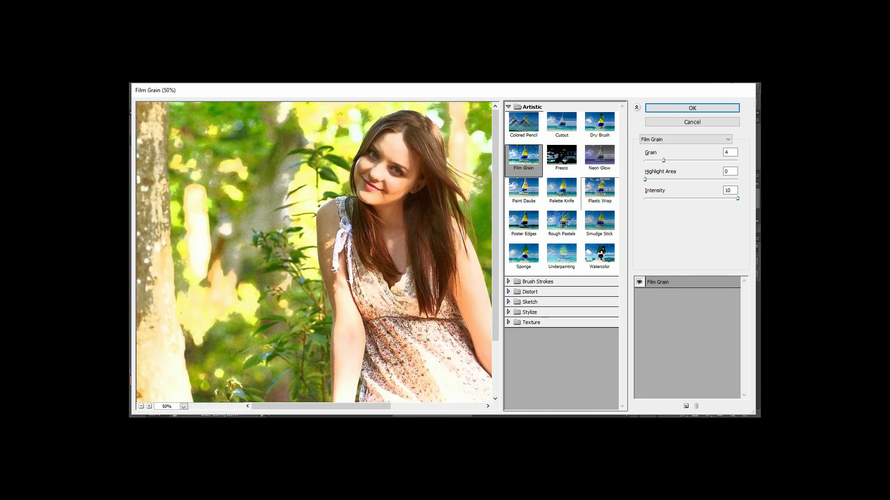
click(508, 107)
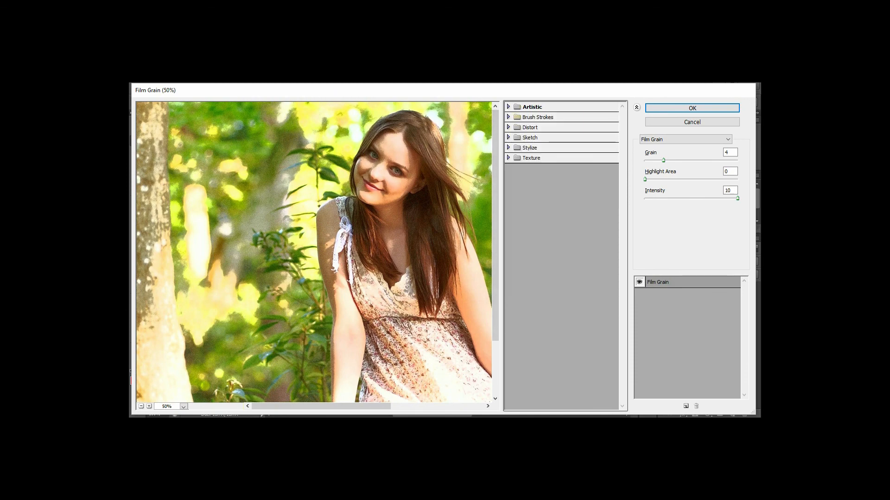
Preview the Brush Strokes filters Accented Edges, Angled Strokes, Ink Outlines and Dark Strokes, and leave the Filter Gallery without applying any
click(537, 117)
click(524, 133)
click(562, 133)
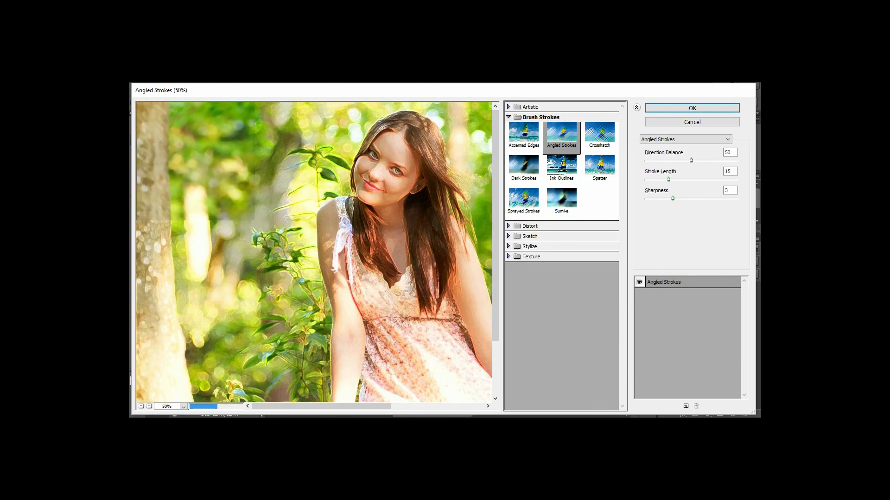
click(562, 165)
click(524, 166)
click(533, 118)
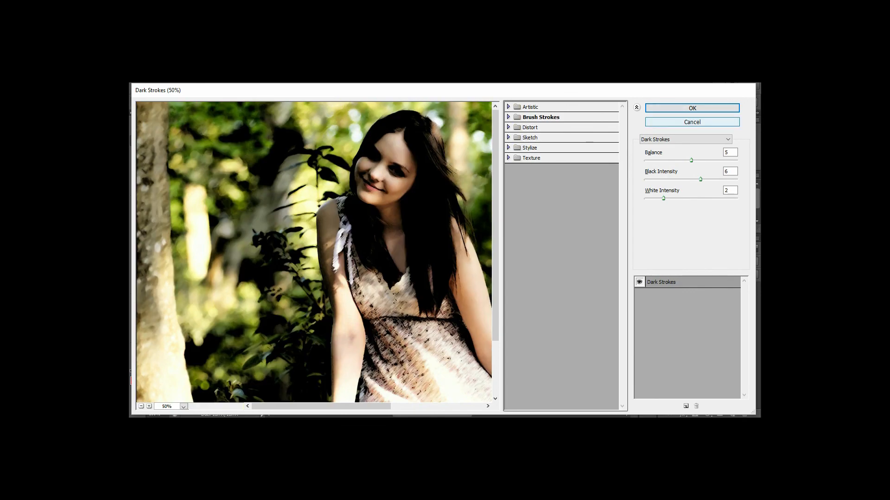
click(691, 122)
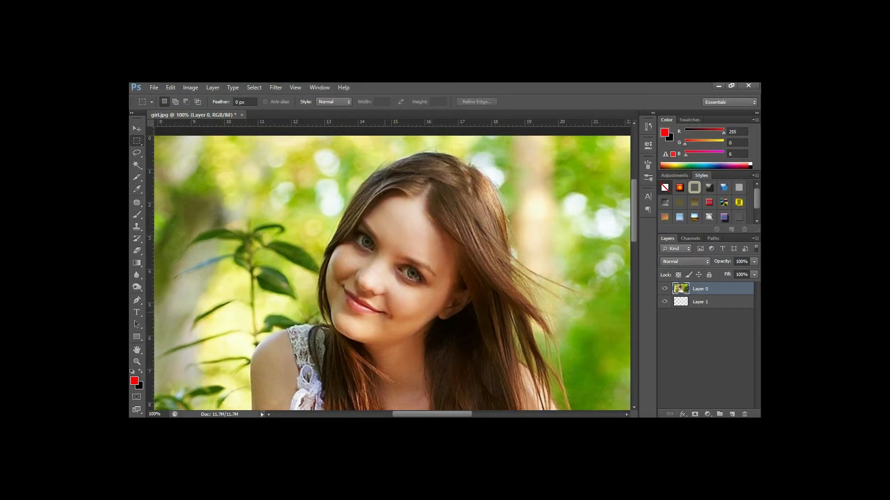
Zoom out from the girl photo to view it at 50%
key(ctrl+minus)
key(ctrl+minus)
key(ctrl+minus)
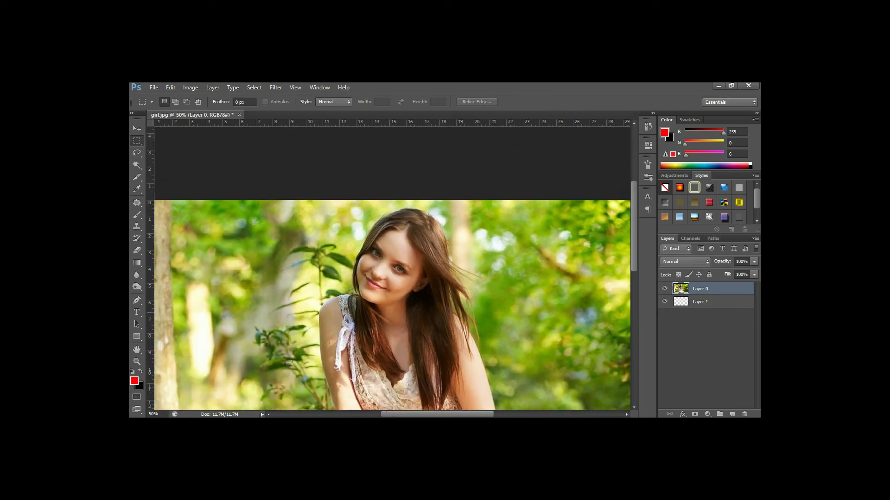